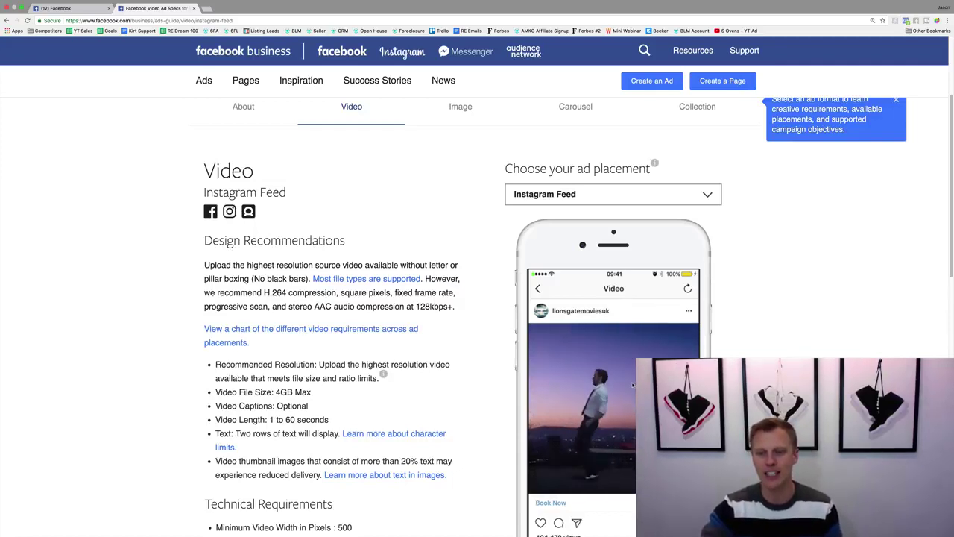
- Keep Instagram Feed as the placement and highlight its 1 to 60 second video length
click(639, 193)
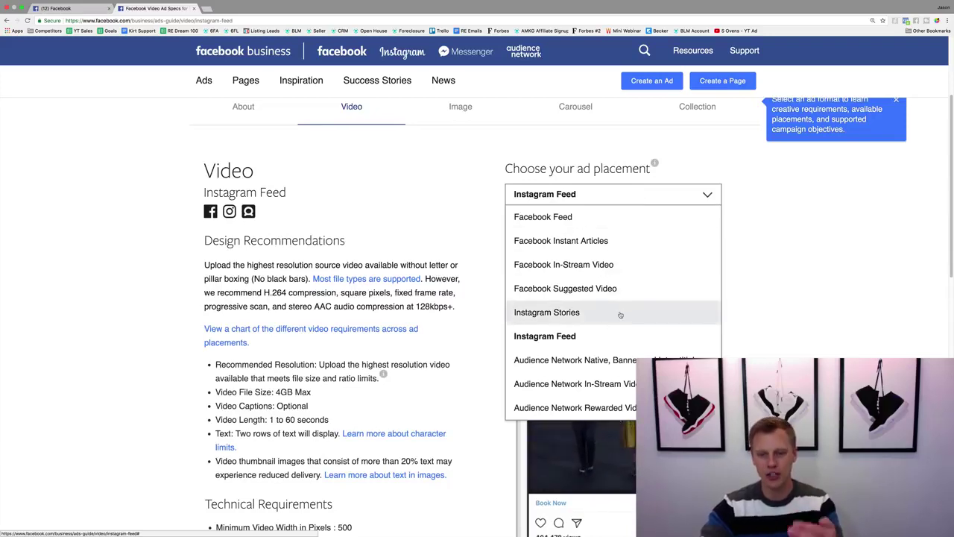
click(618, 335)
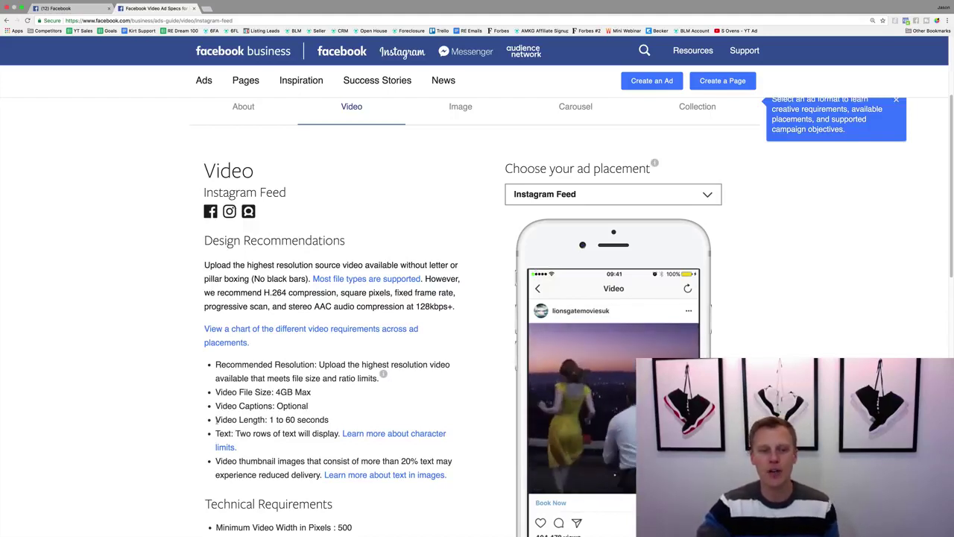
drag(216, 420, 285, 427)
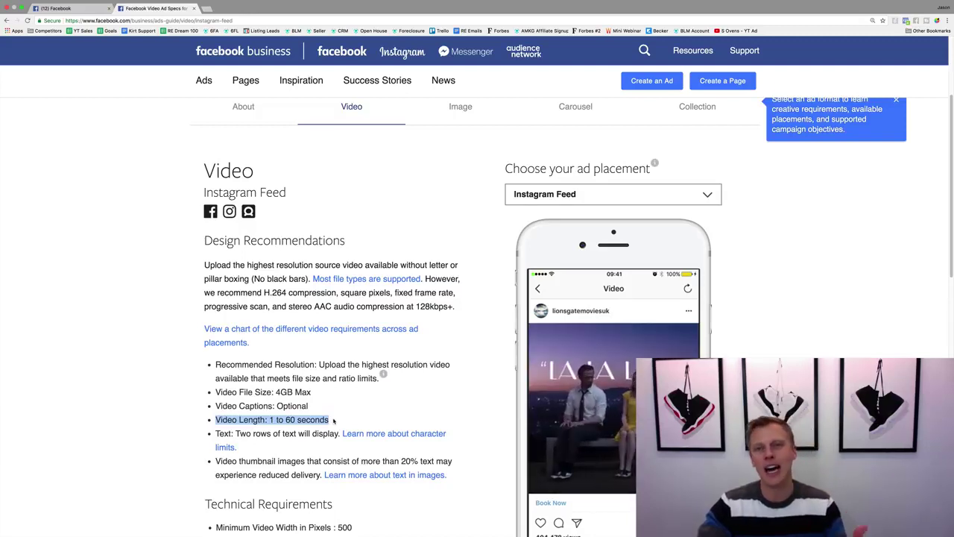
click(341, 418)
- Review the Instagram Feed technical requirements, then bring up the placement choices
scroll(342, 418, down, 5)
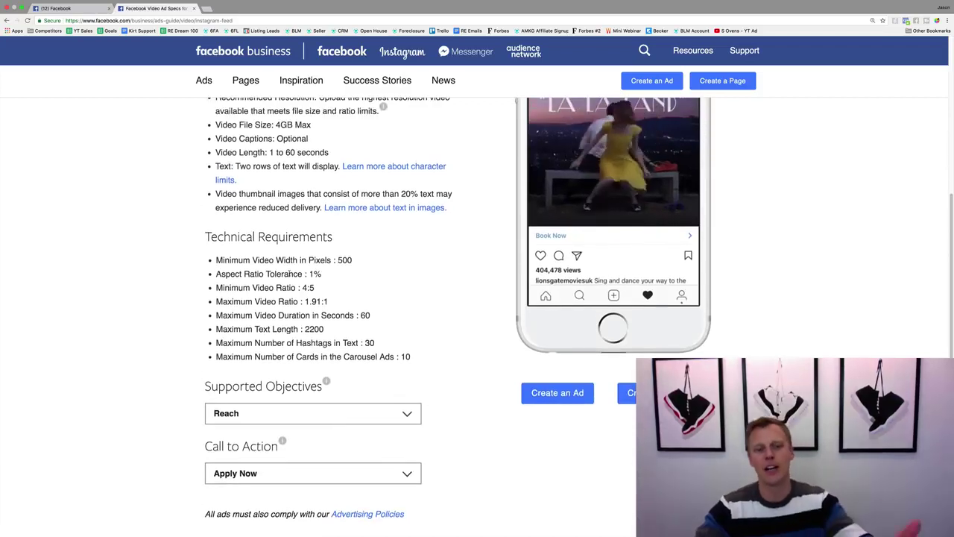
scroll(296, 273, up, 1)
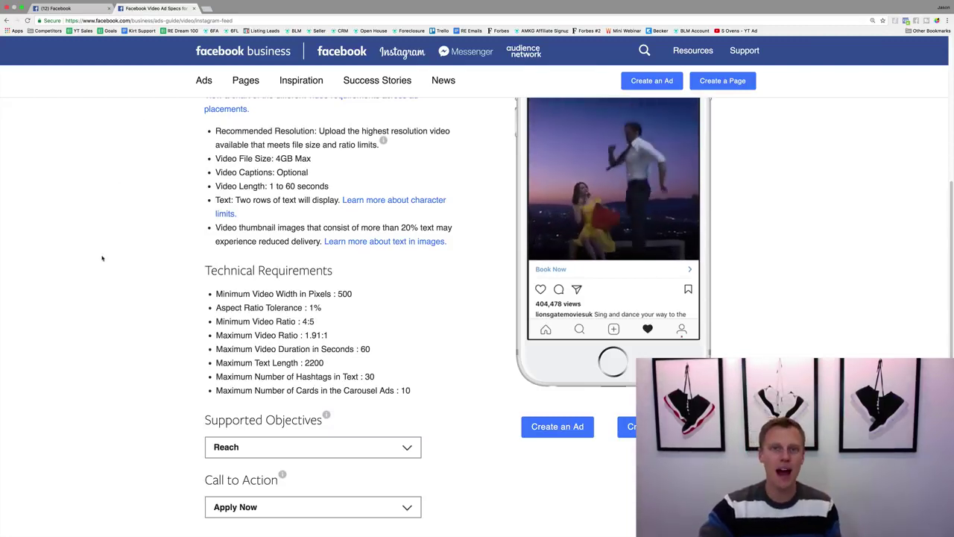
scroll(103, 258, up, 5)
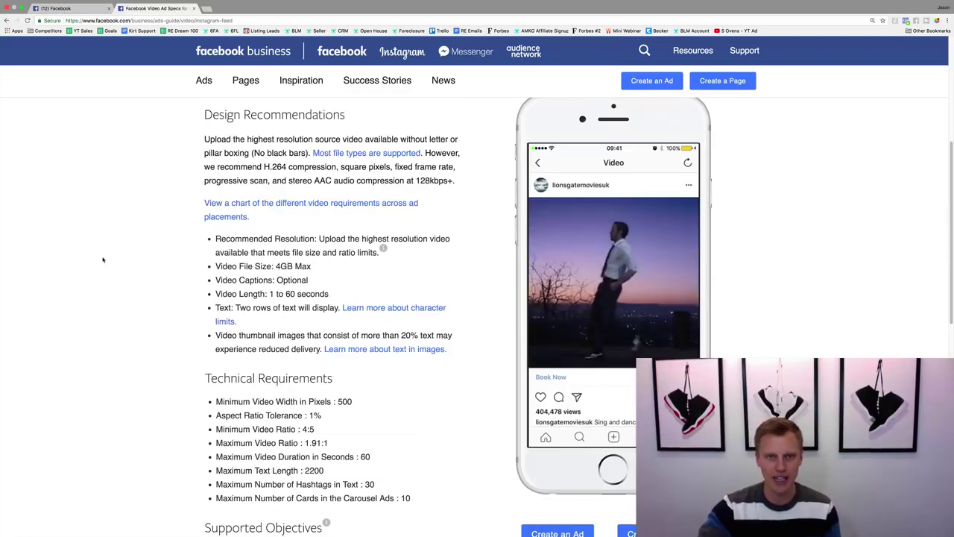
scroll(104, 259, up, 5)
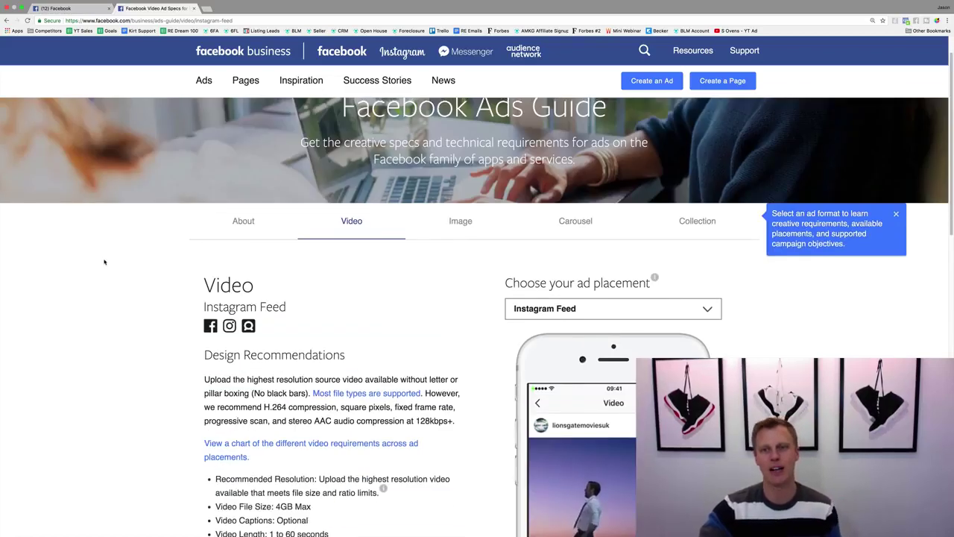
scroll(149, 284, down, 1)
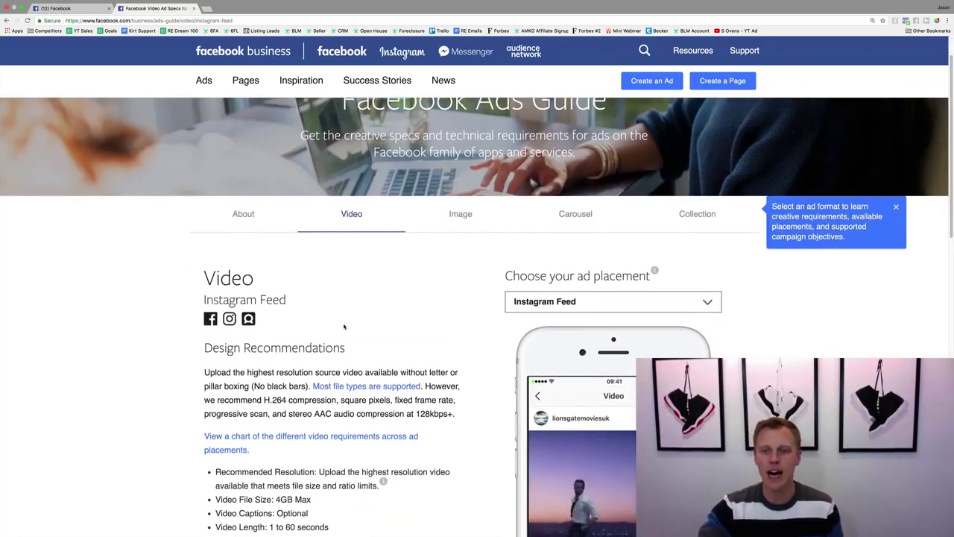
click(589, 302)
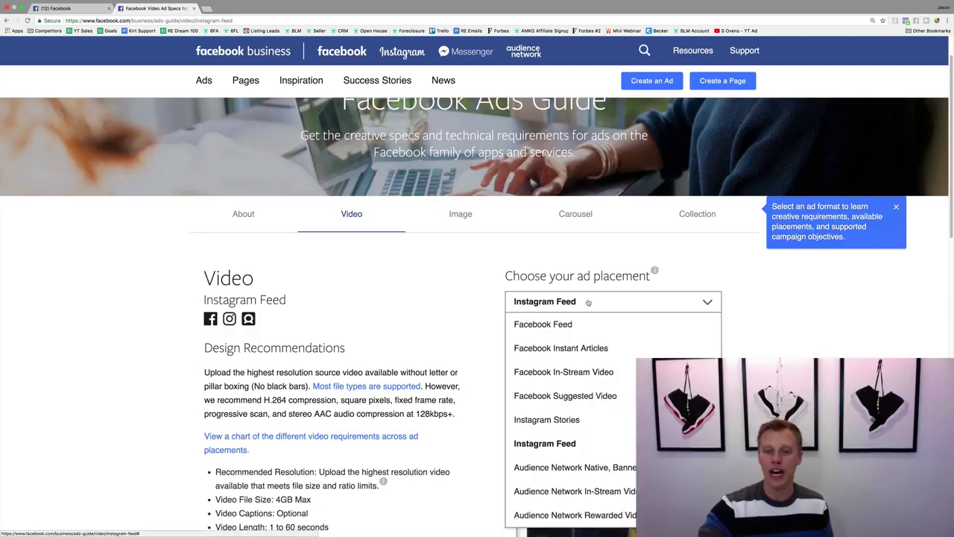
- Show Instagram Stories video specs and highlight the 1 to 15 seconds length
click(577, 419)
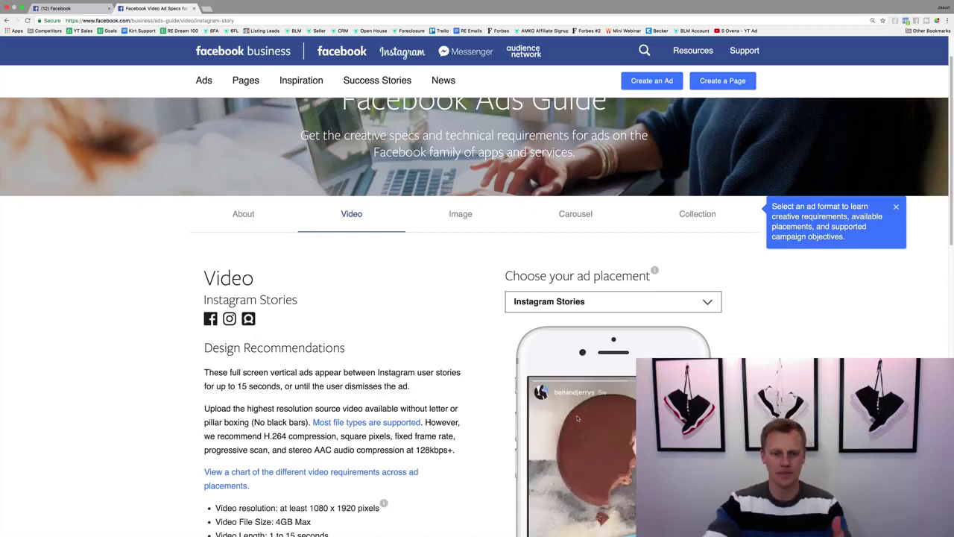
scroll(292, 407, down, 4)
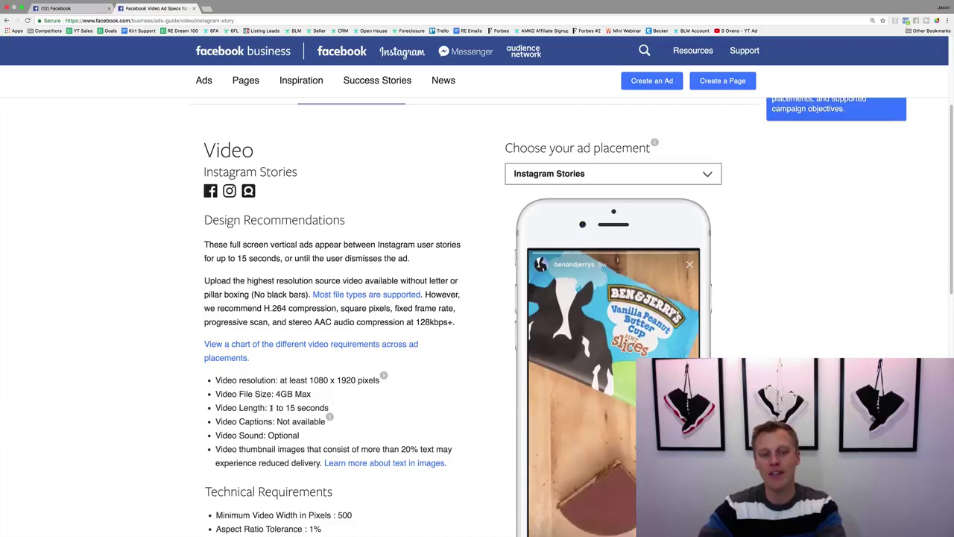
drag(270, 408, 297, 408)
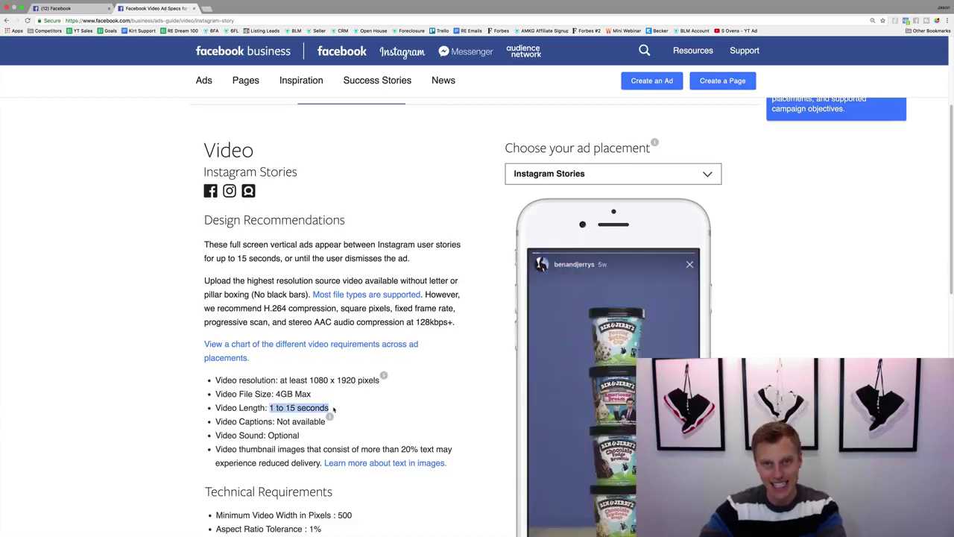
click(333, 408)
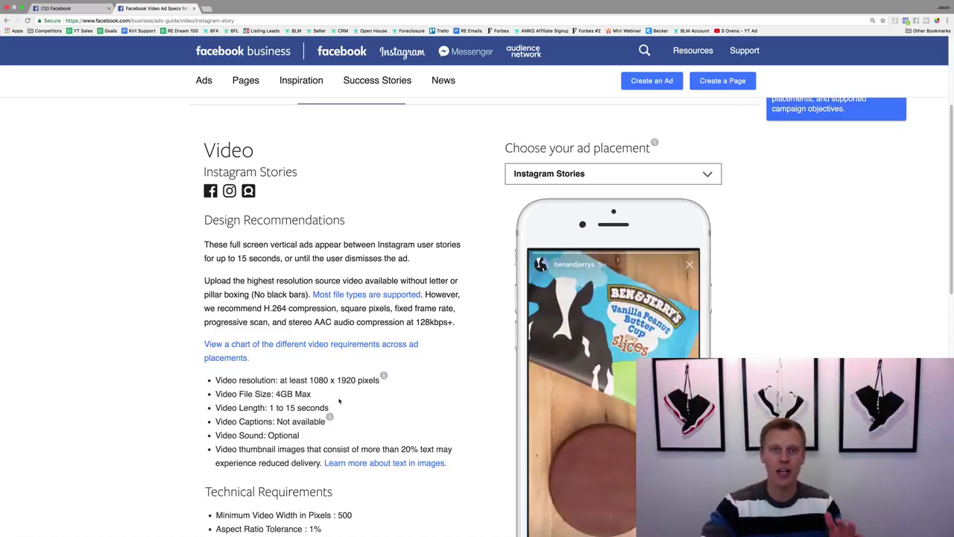
- Return to the Facebook tab and choose Create Ads from the account menu
click(80, 11)
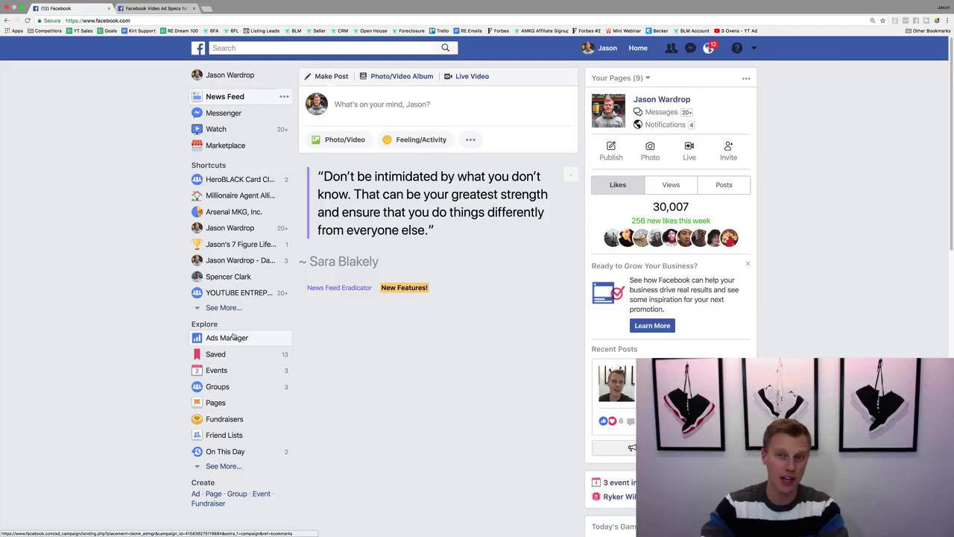
click(754, 48)
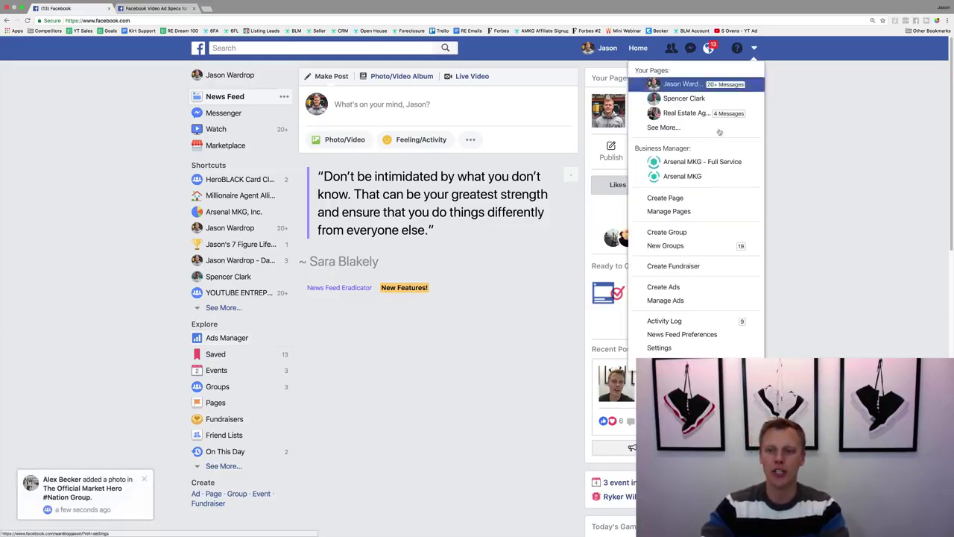
click(663, 287)
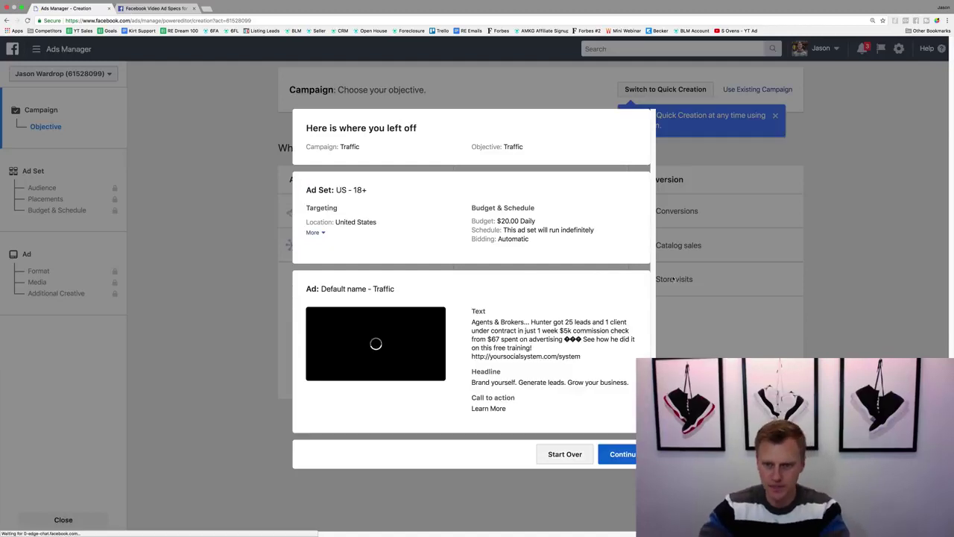
- Start over on the draft and go to the main Ads Manager campaigns page
click(572, 454)
click(69, 49)
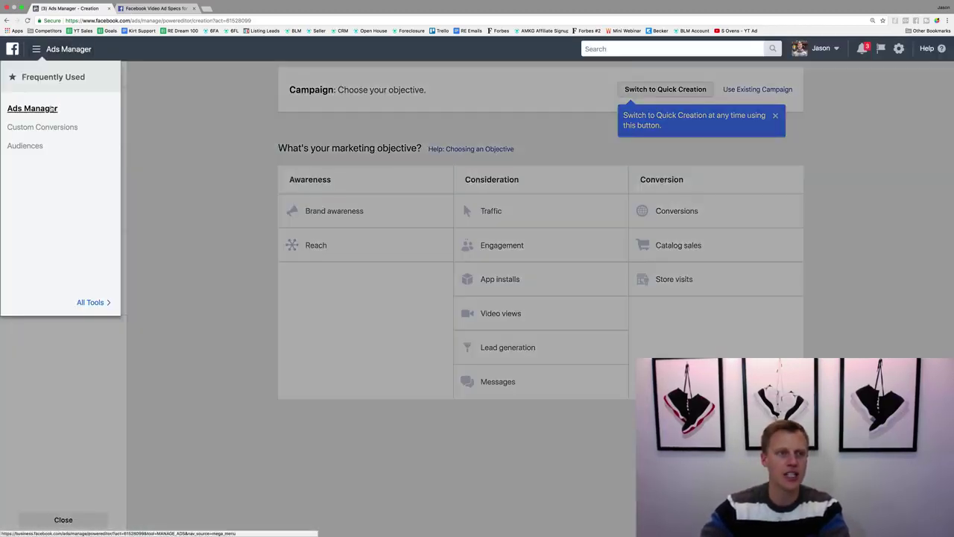
click(51, 110)
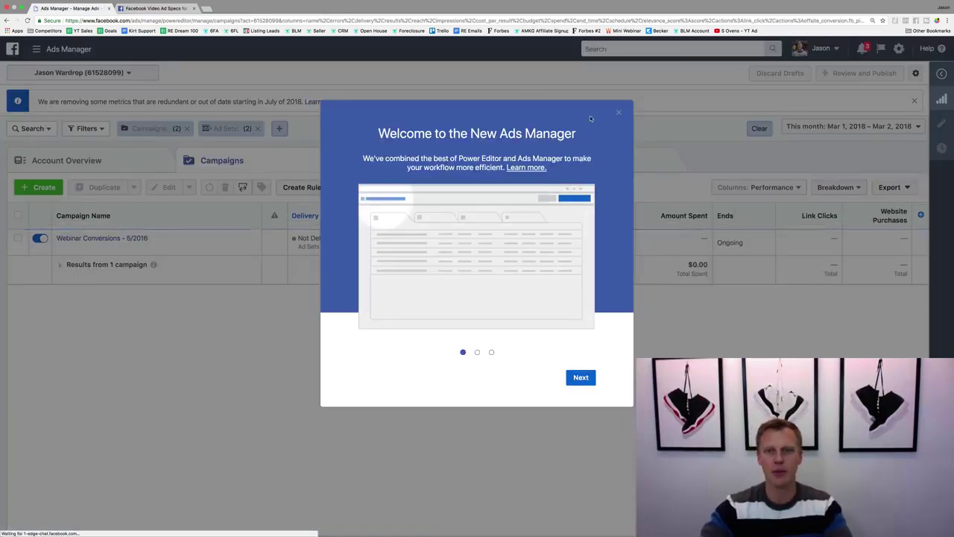
- Dismiss the Welcome dialog, the tour prompt and the Advertiser Help panel
click(618, 113)
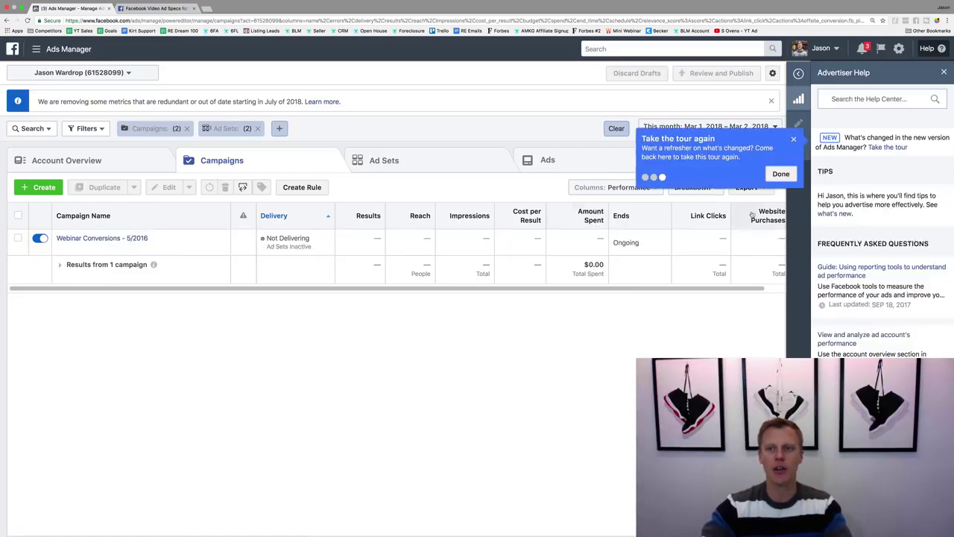
click(794, 139)
click(944, 72)
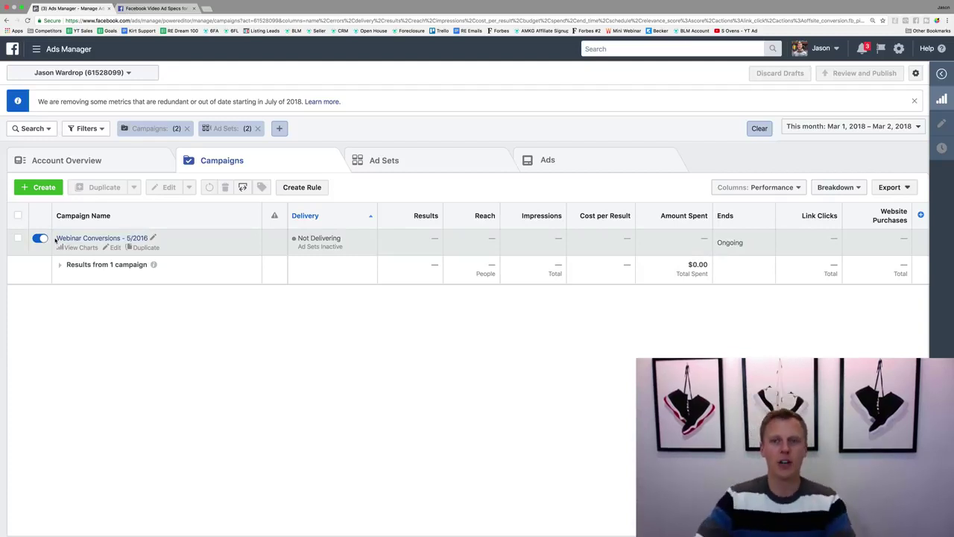
- Create a Traffic-objective campaign named 'Instagram (Demo…' and continue to the ad set
click(35, 188)
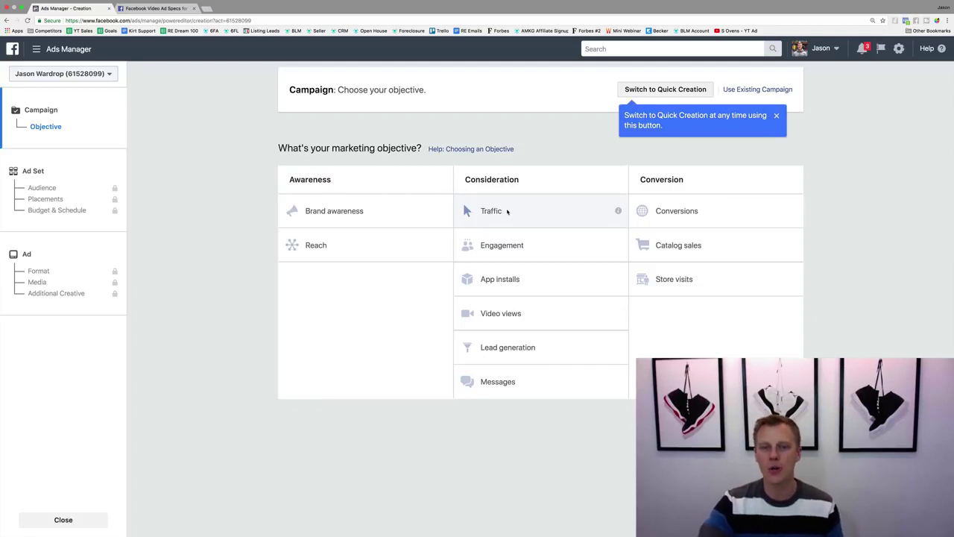
click(507, 212)
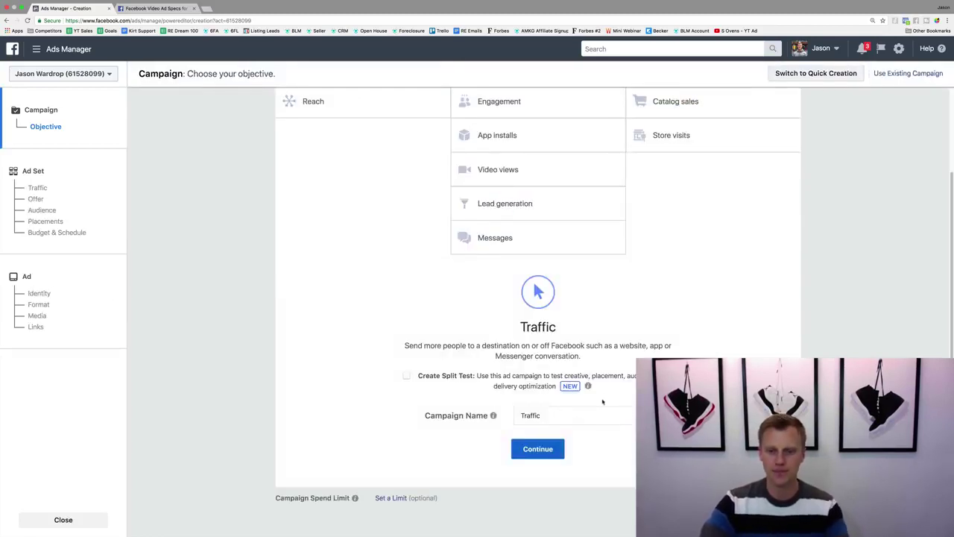
double_click(565, 413)
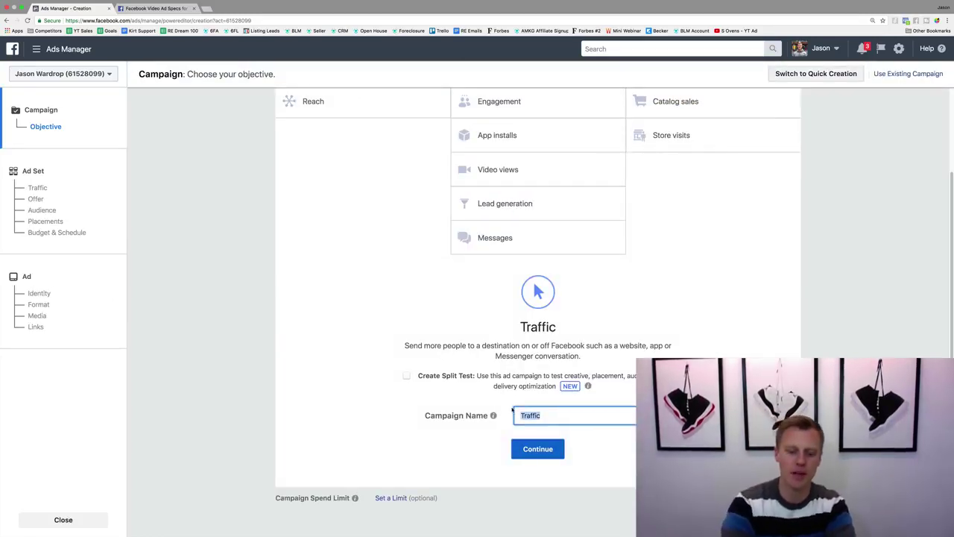
text(Instagram (Demo)
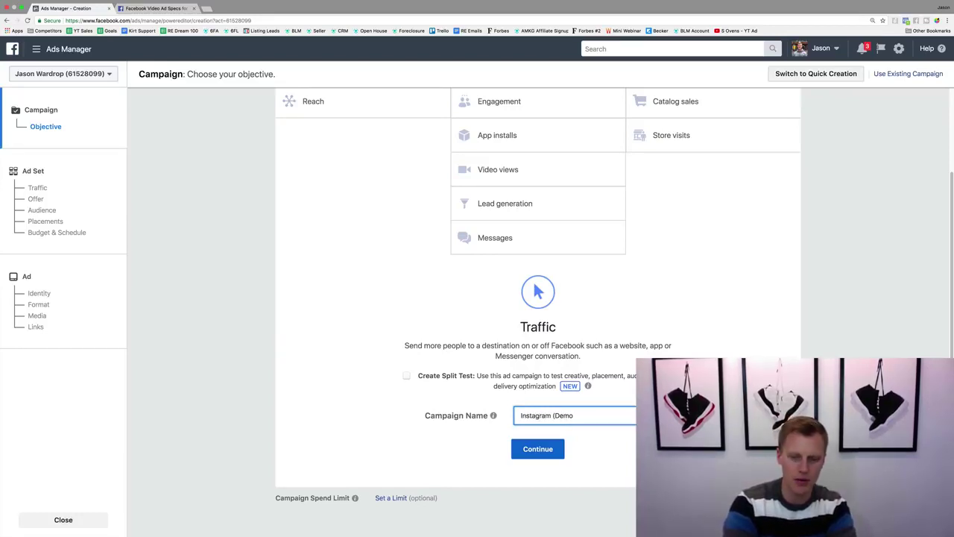
click(550, 446)
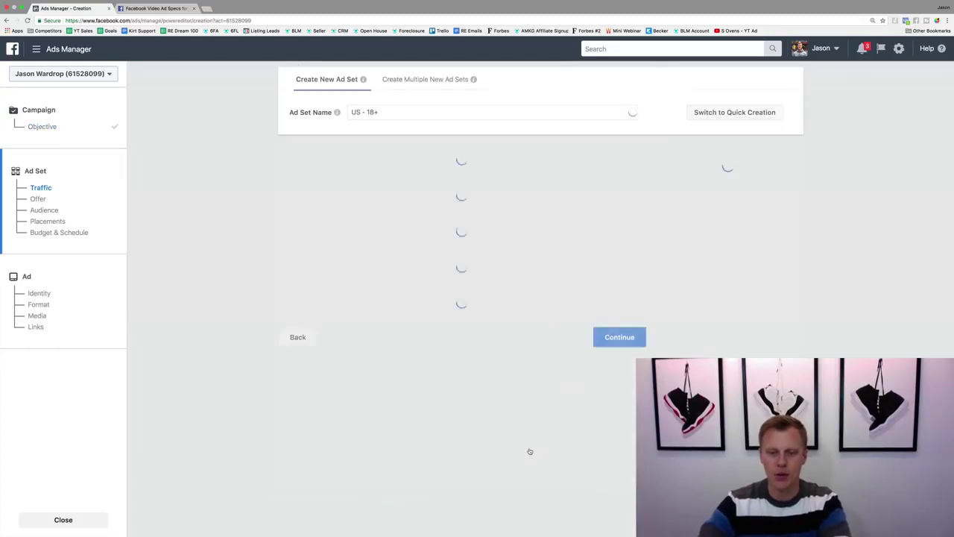
- Name the ad set 'Instagram Advertising (Demo)' and remove United States from Locations
drag(403, 113, 343, 112)
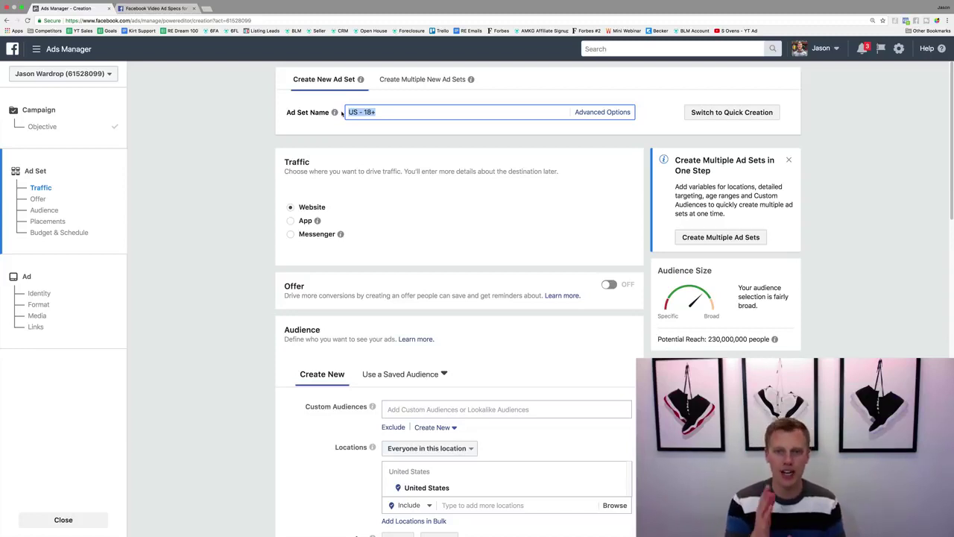
text(I)
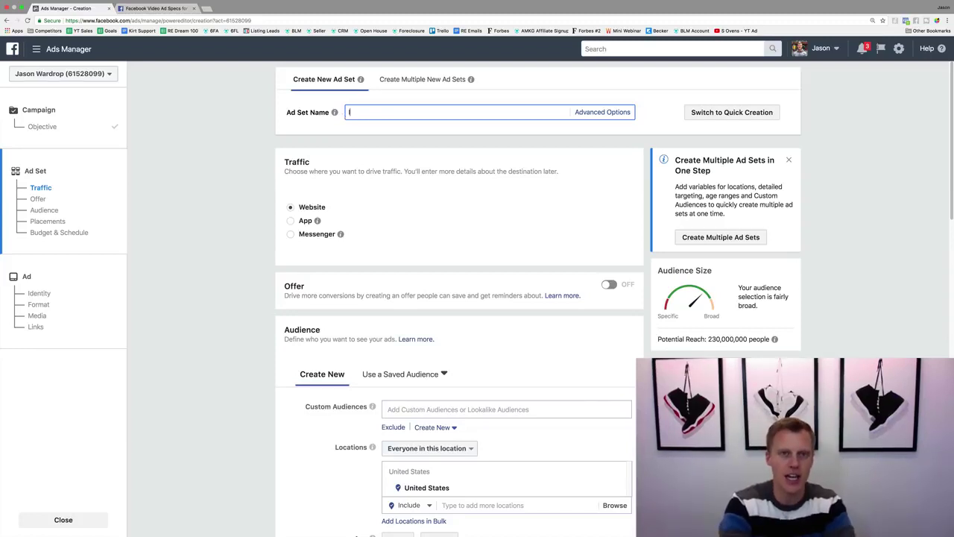
text(nstagram Adver)
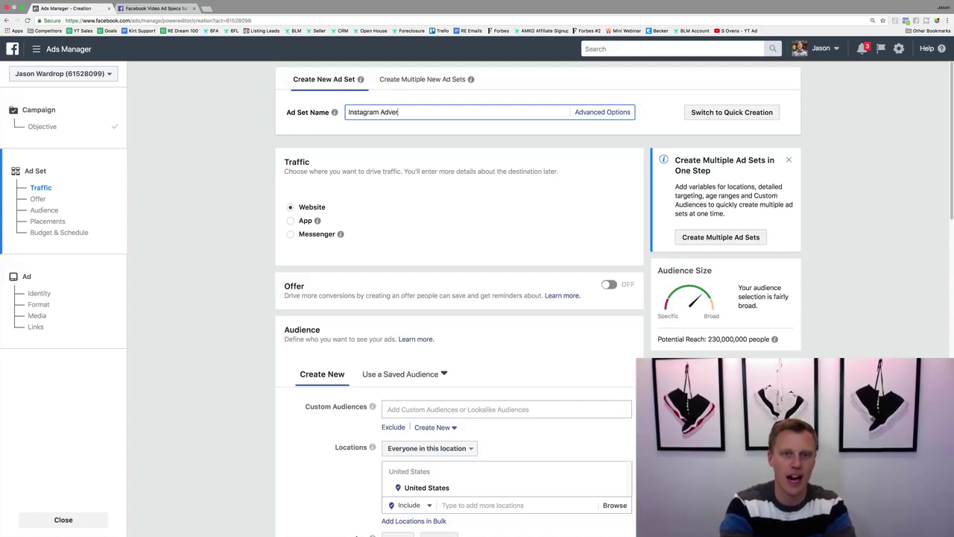
text(tising (Demo)
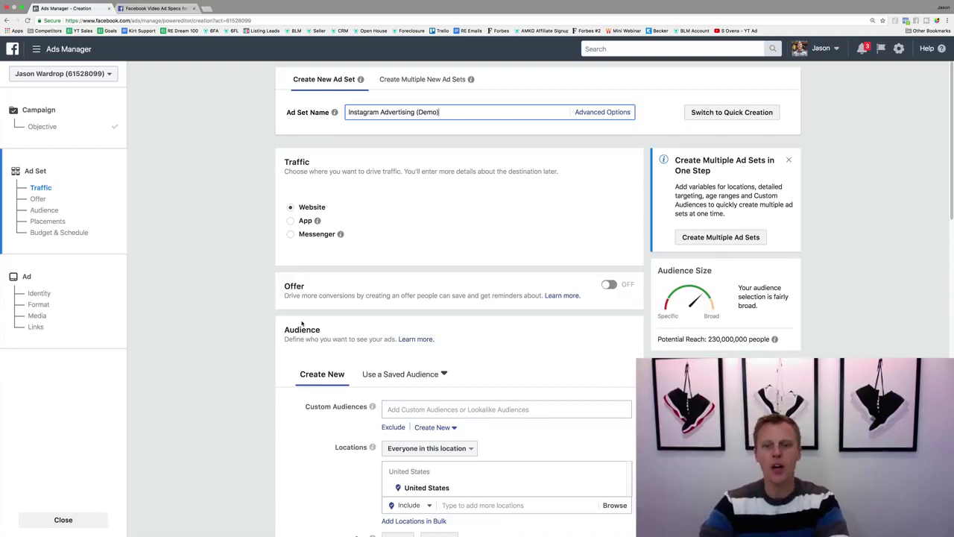
scroll(305, 319, down, 4)
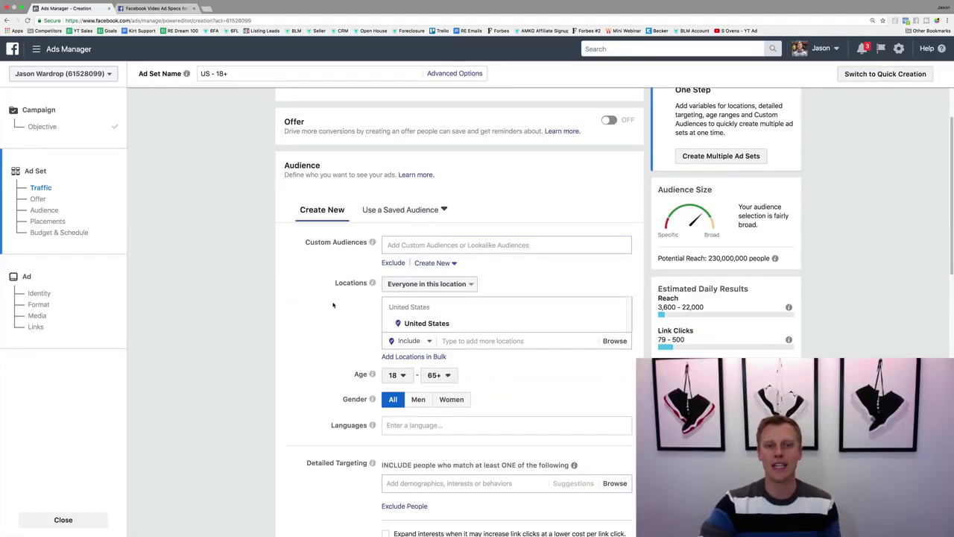
scroll(333, 298, down, 1)
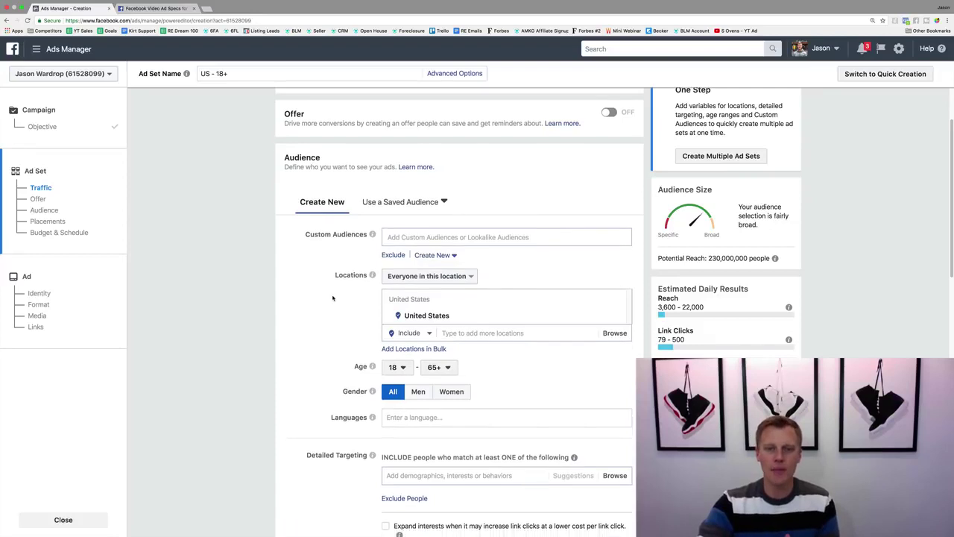
click(615, 319)
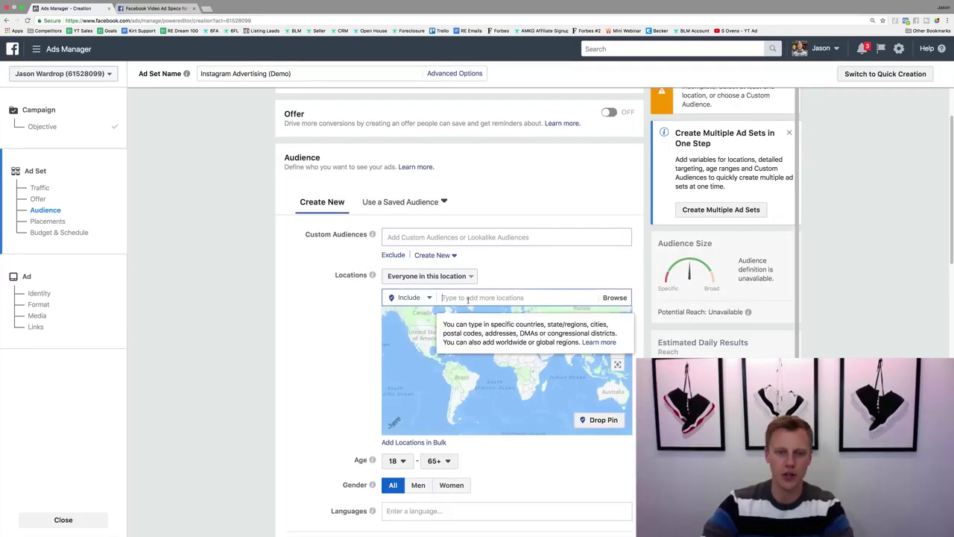
- Target New York, New York with a 10-mile radius and minimum age 25
text(New York)
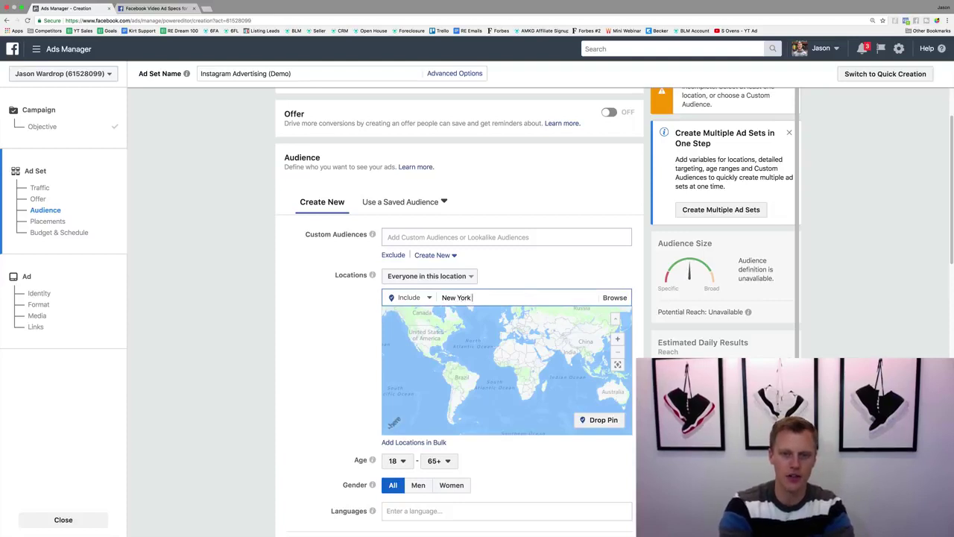
text( City)
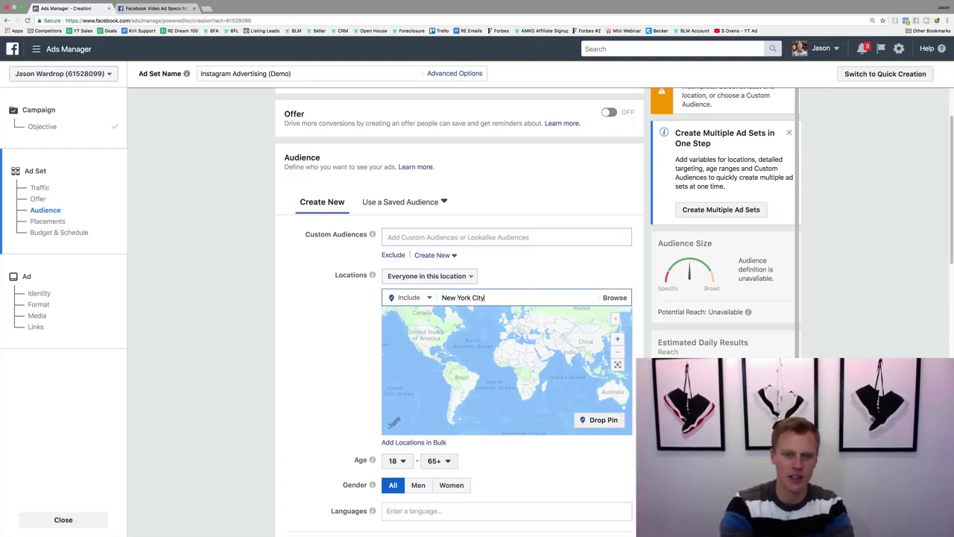
click(495, 316)
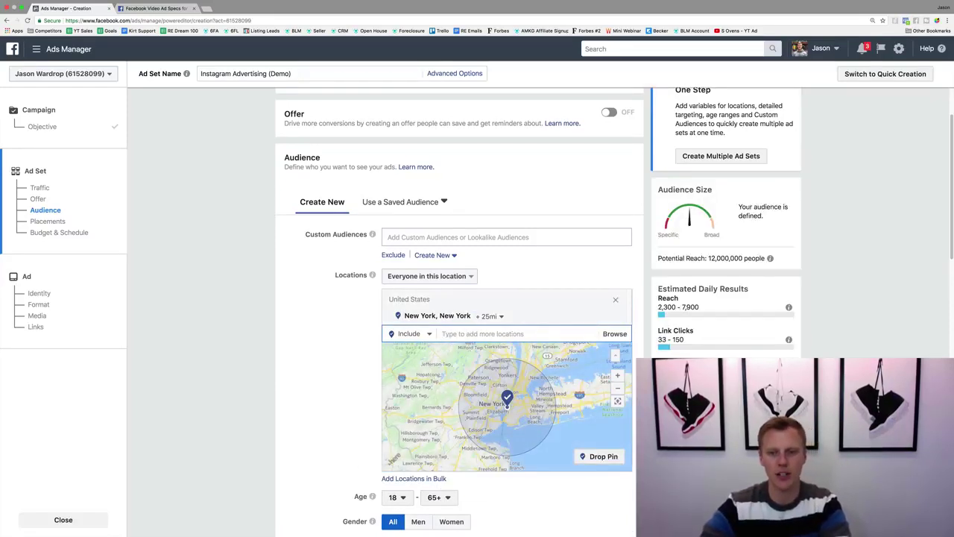
click(494, 316)
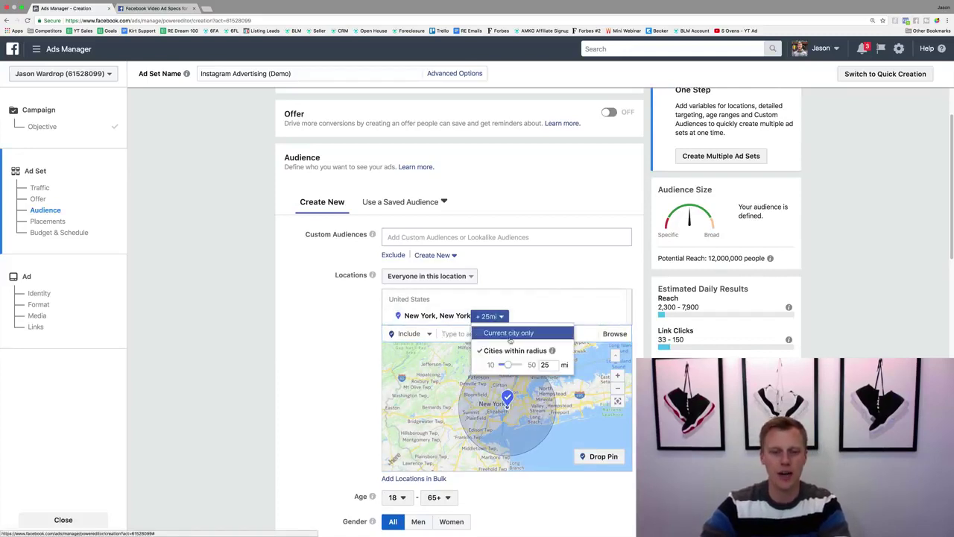
click(460, 376)
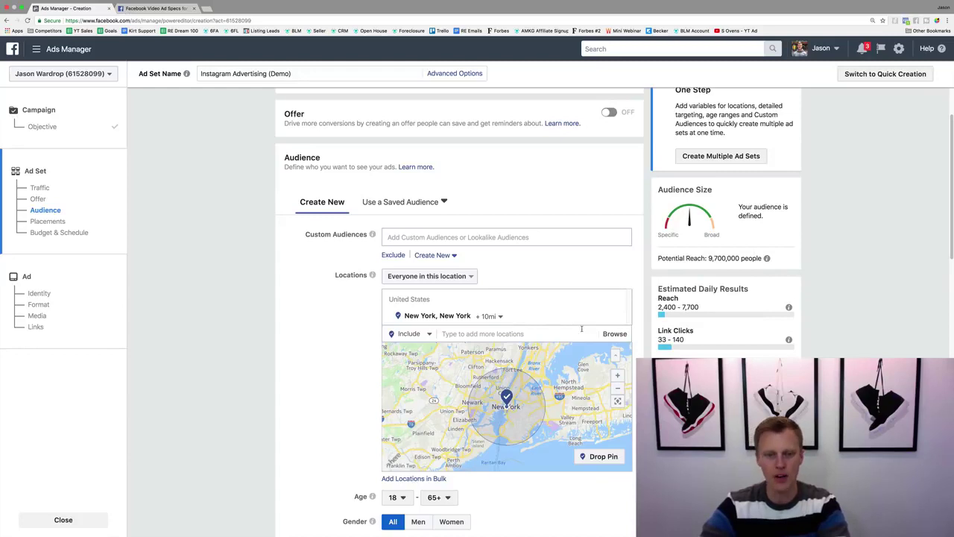
scroll(332, 407, down, 2)
click(395, 428)
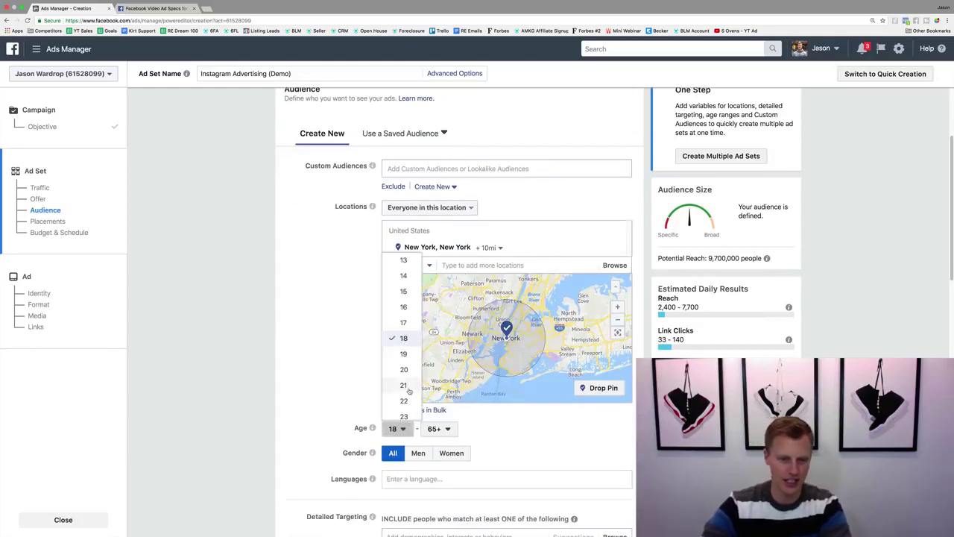
click(403, 409)
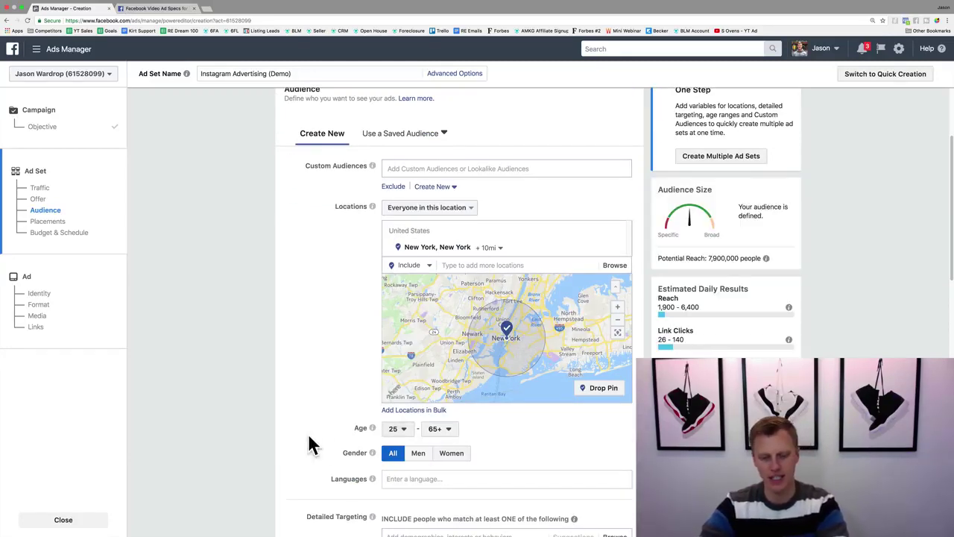
- Add Basketball as a detailed-targeting interest, cutting reach to 1,800,000 people
scroll(299, 438, down, 3)
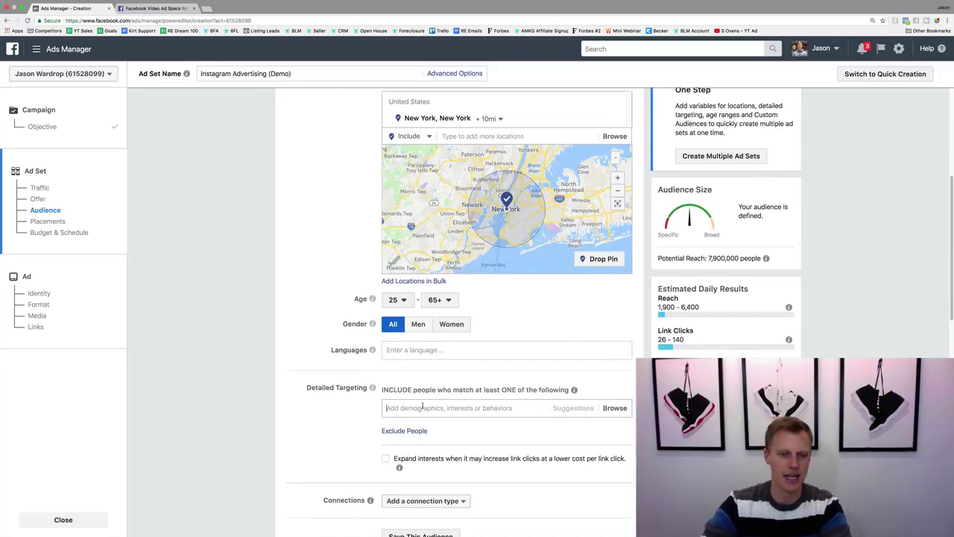
text(Basketball)
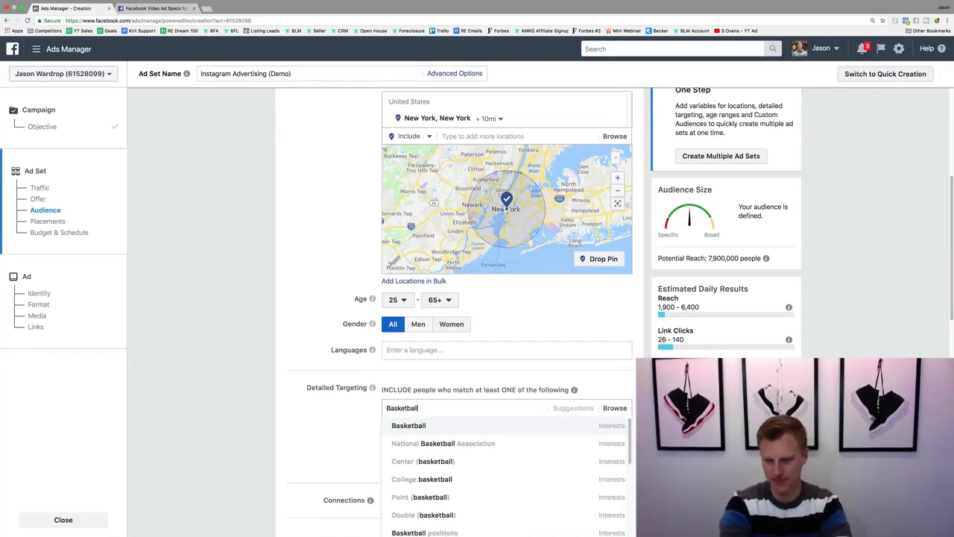
key(Return)
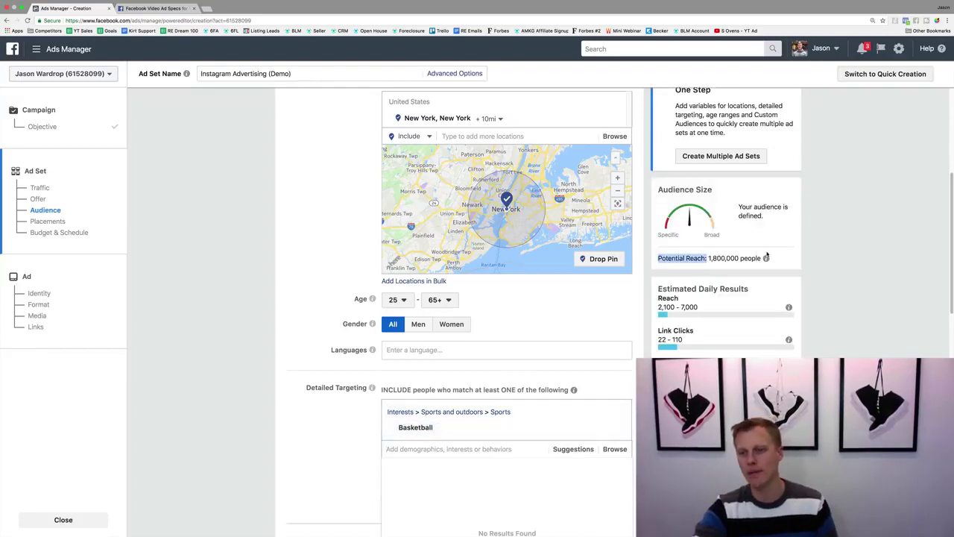
click(795, 259)
scroll(323, 414, down, 5)
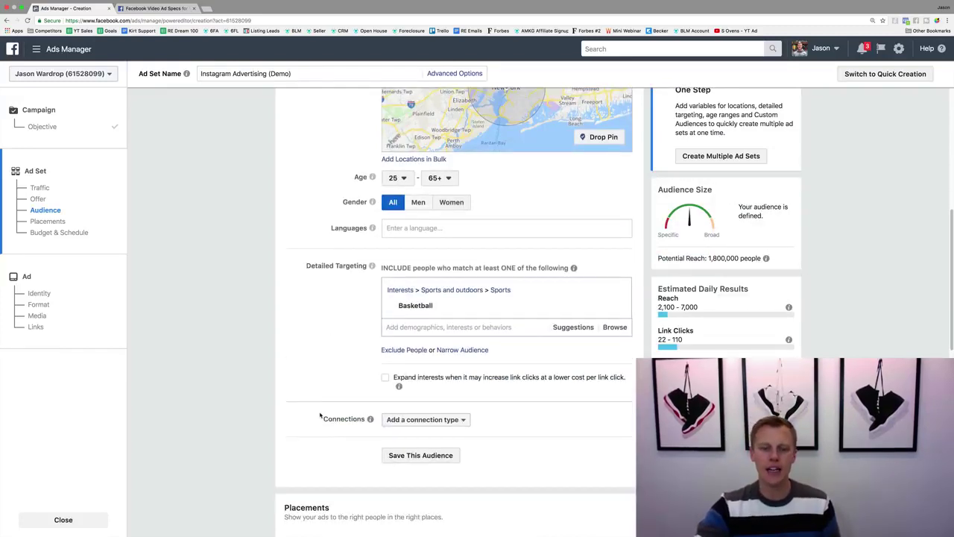
scroll(321, 415, down, 1)
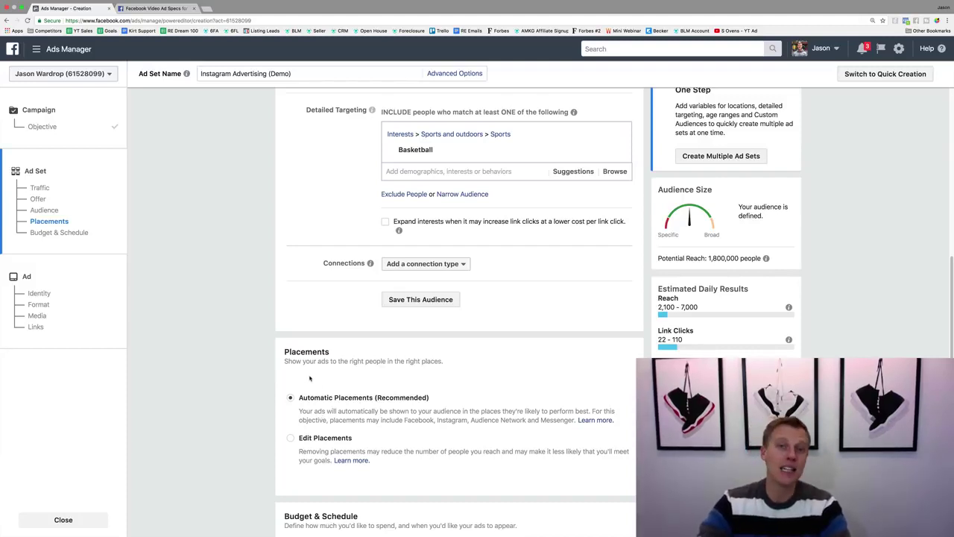
- Switch Placements to Edit Placements, revealing device types and the platform list
click(299, 401)
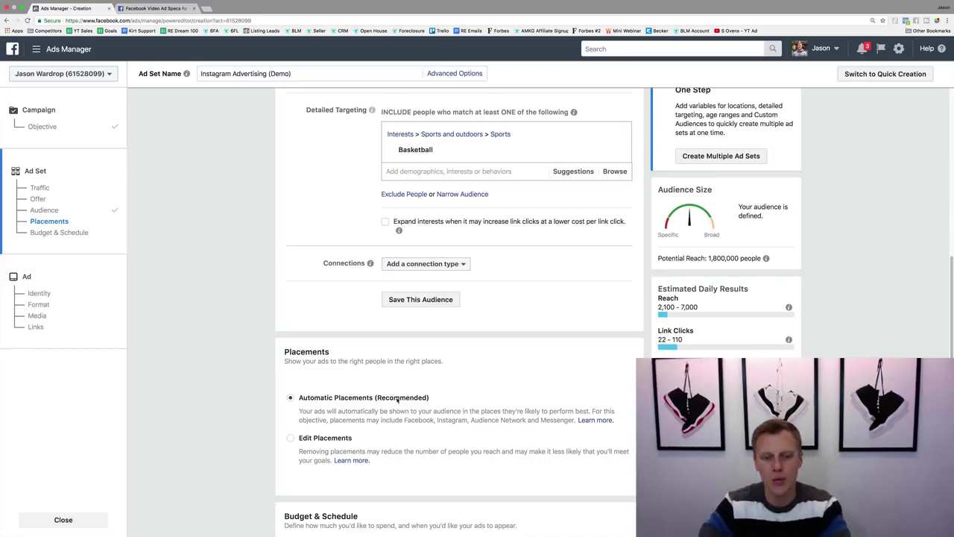
click(291, 440)
scroll(251, 427, down, 2)
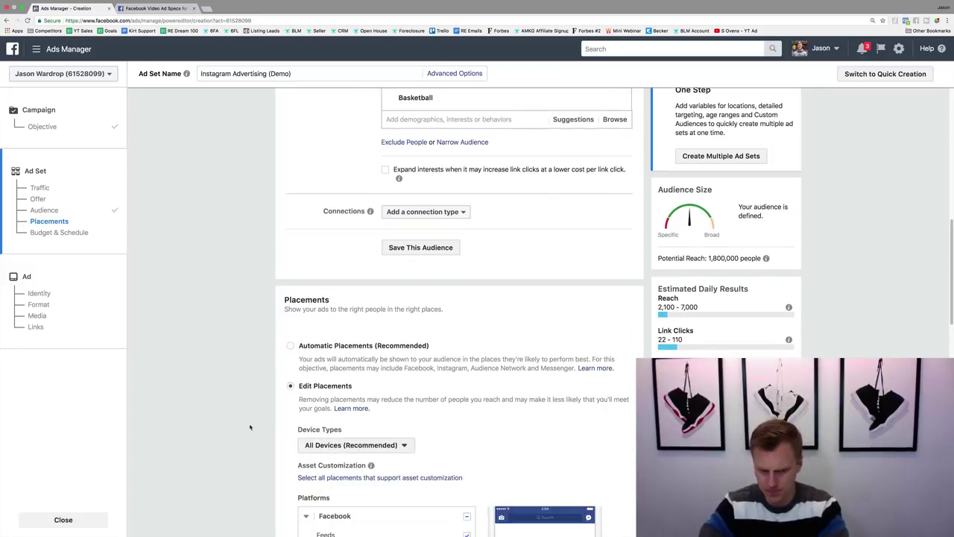
scroll(249, 373, down, 5)
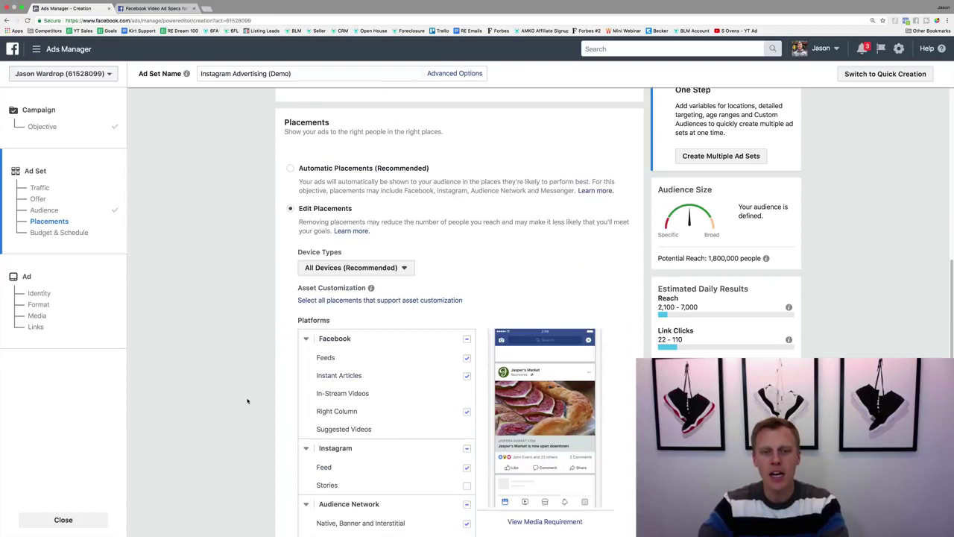
- Try Mobile Only and Desktop Only device types, then settle on All Devices
click(344, 270)
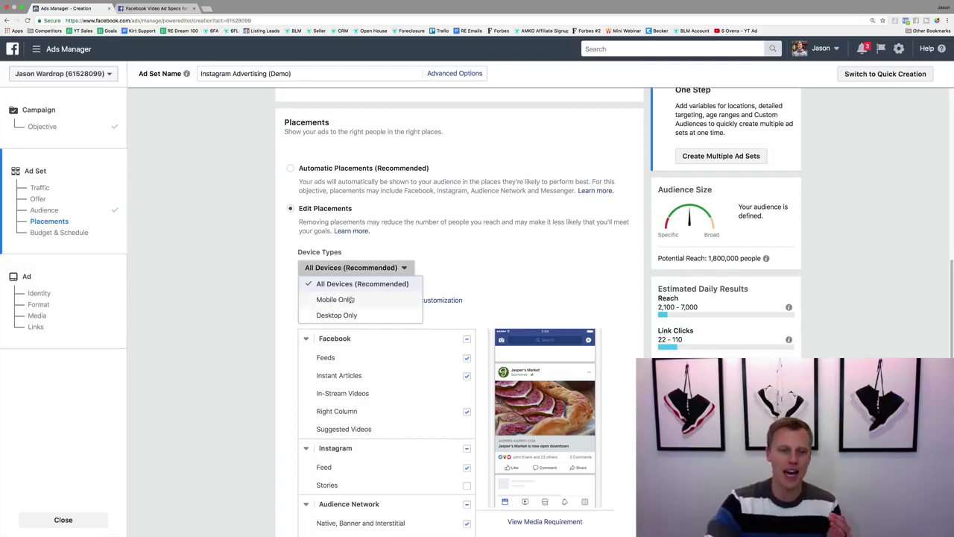
click(349, 300)
click(349, 269)
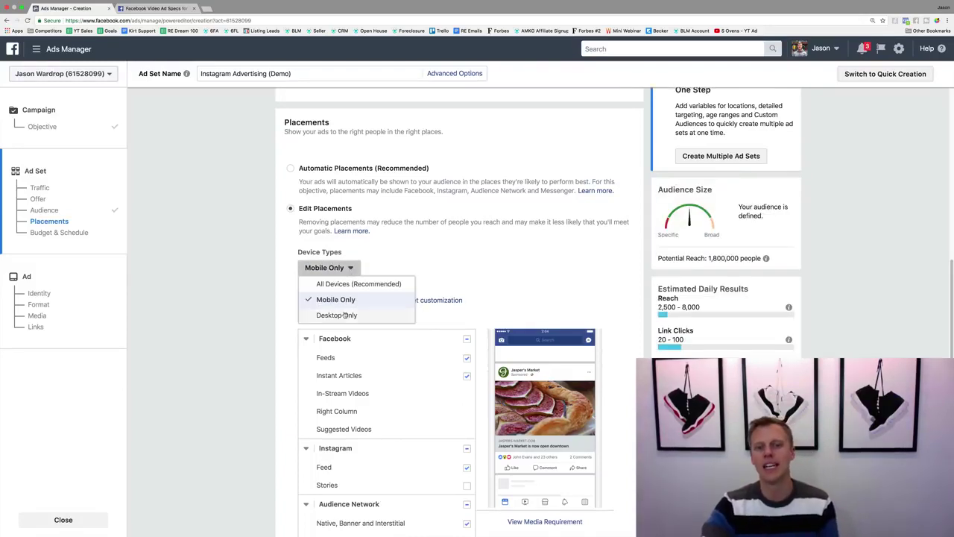
click(343, 315)
click(345, 267)
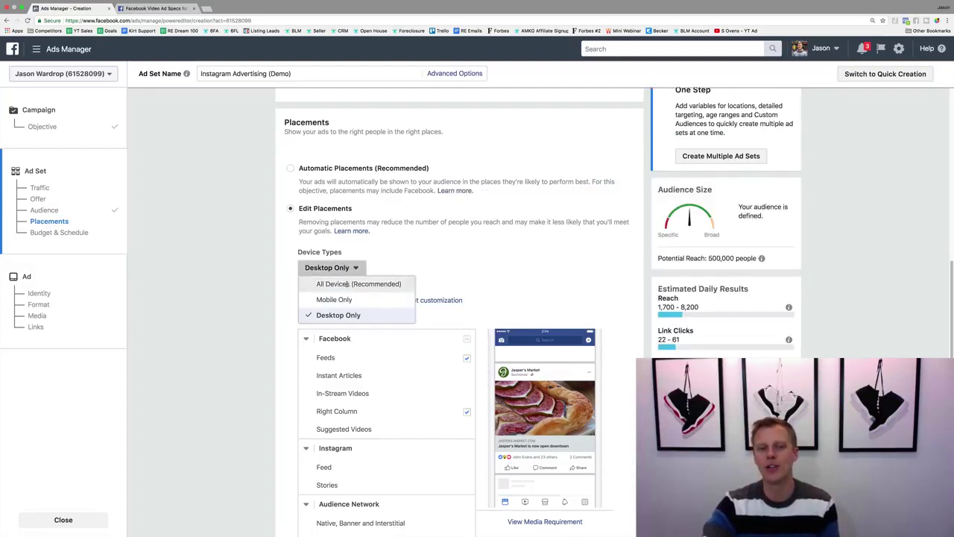
click(346, 284)
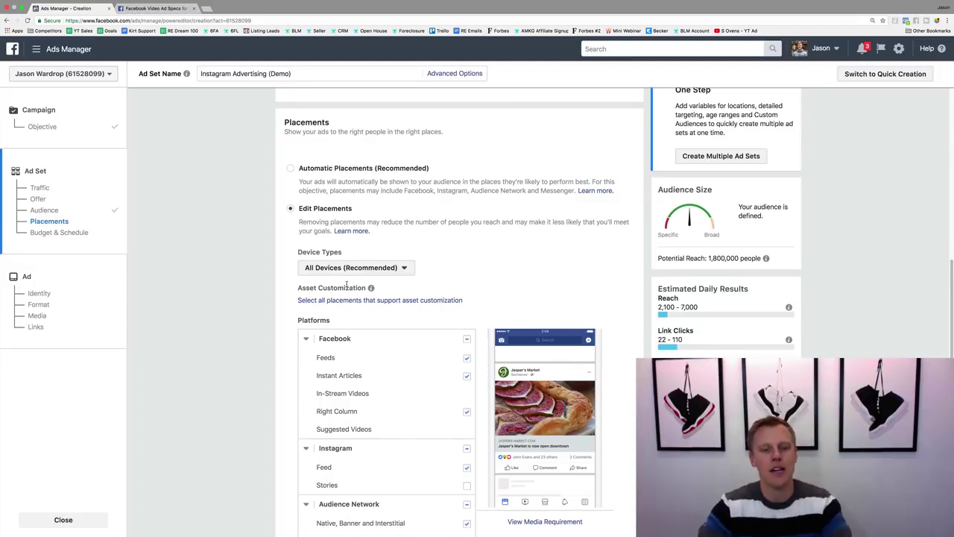
- Uncheck Facebook, Audience Network and Messenger placements, leaving only Instagram
scroll(269, 288, down, 2)
scroll(269, 288, down, 2)
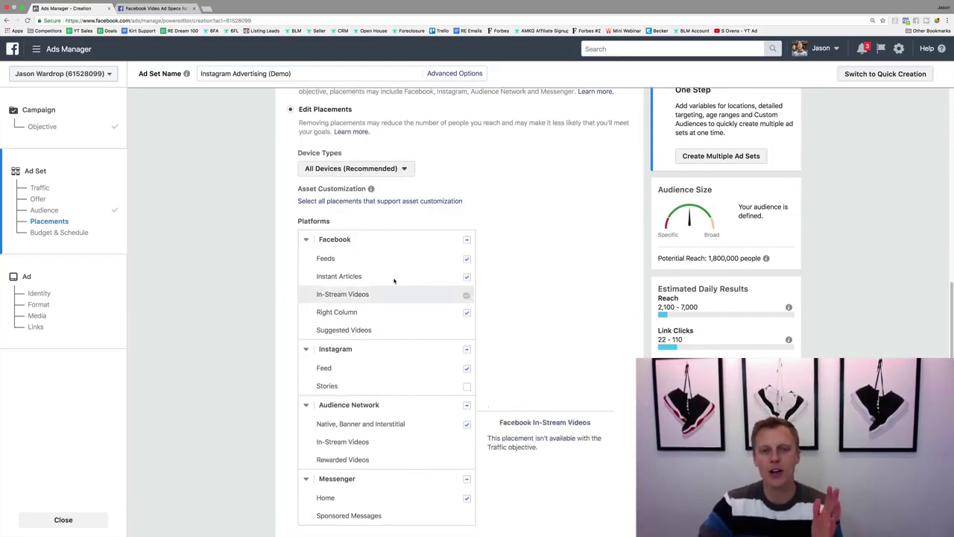
click(467, 241)
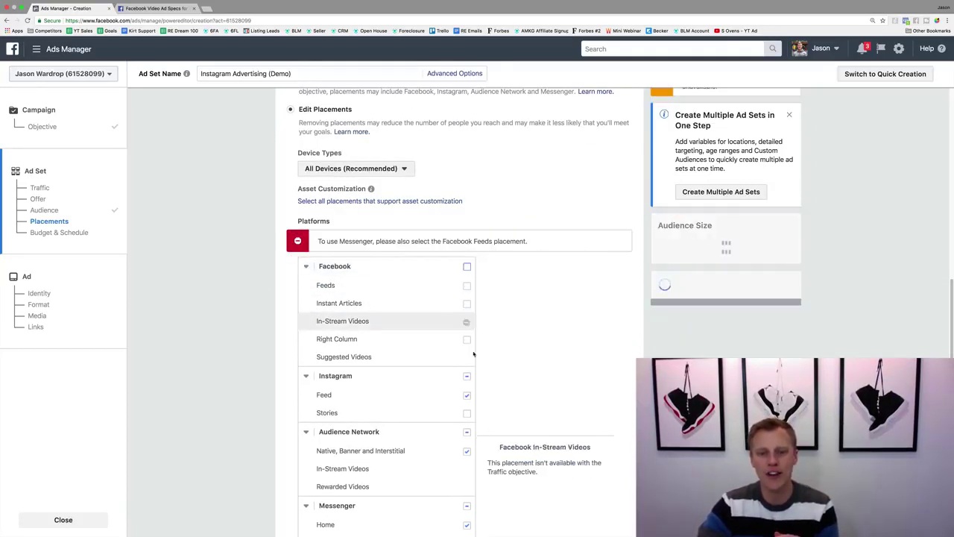
click(467, 432)
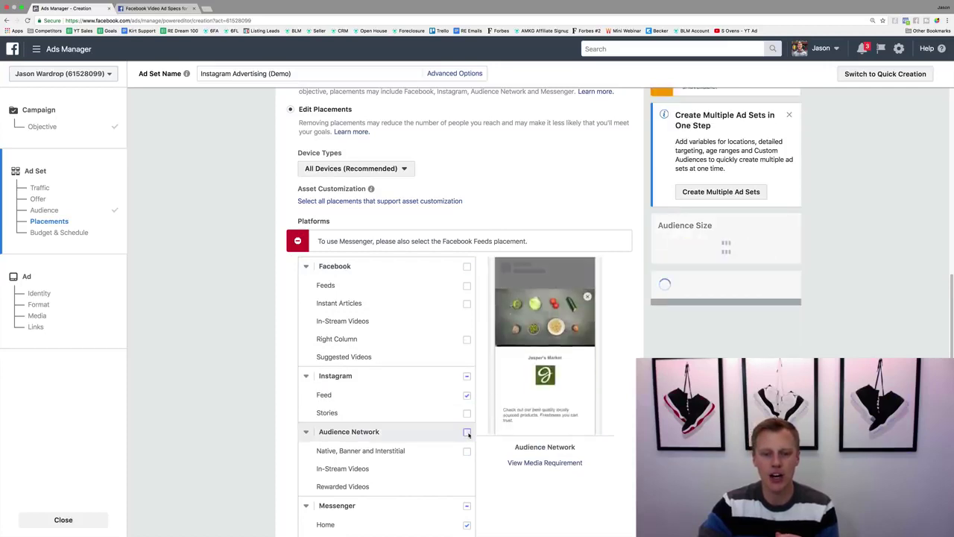
click(467, 505)
scroll(276, 458, down, 1)
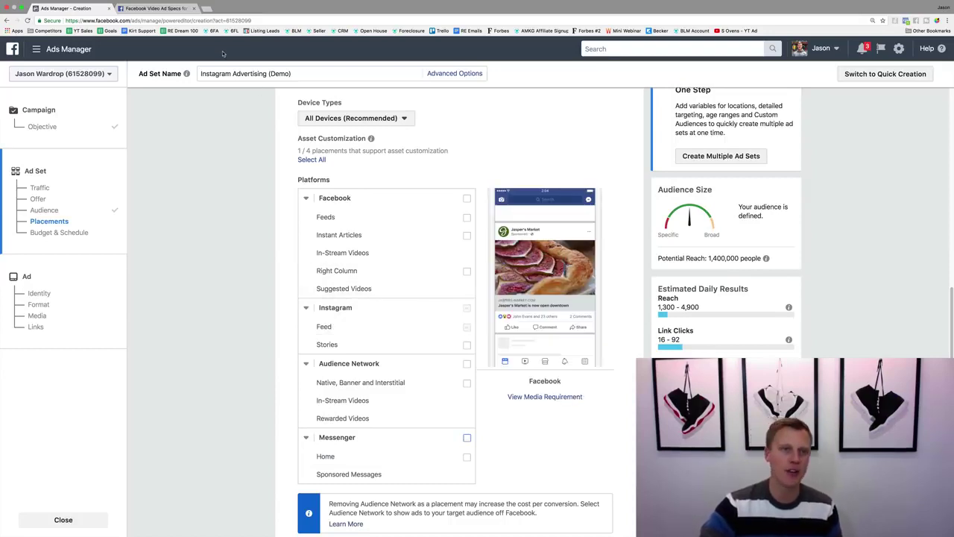
- Check the Ads Guide's Instagram Feed video specs, marking the 1 to 60 second length limit
click(156, 8)
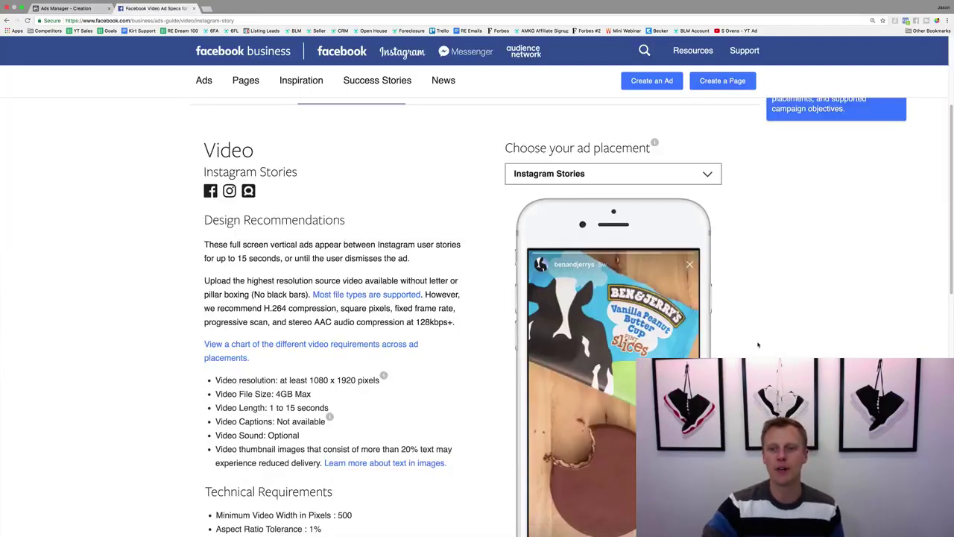
click(653, 173)
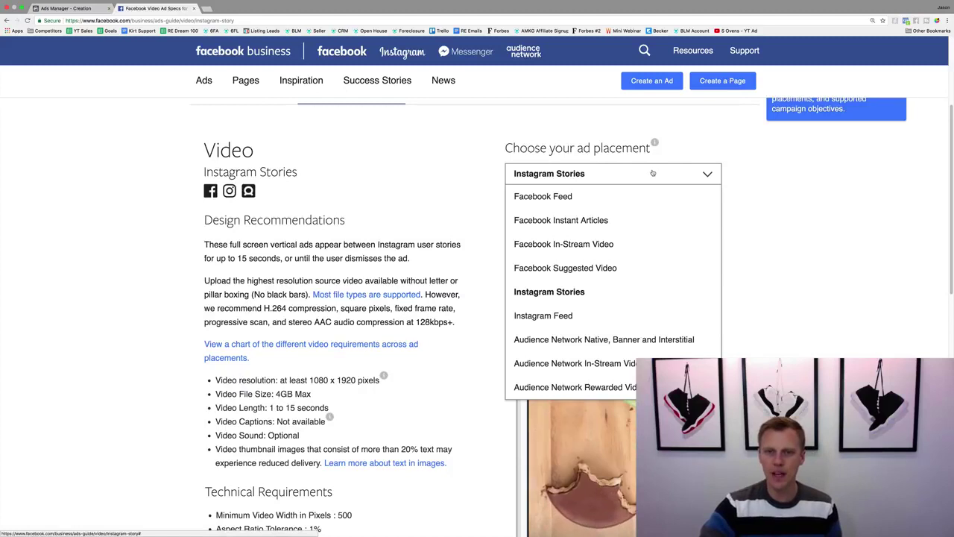
click(623, 317)
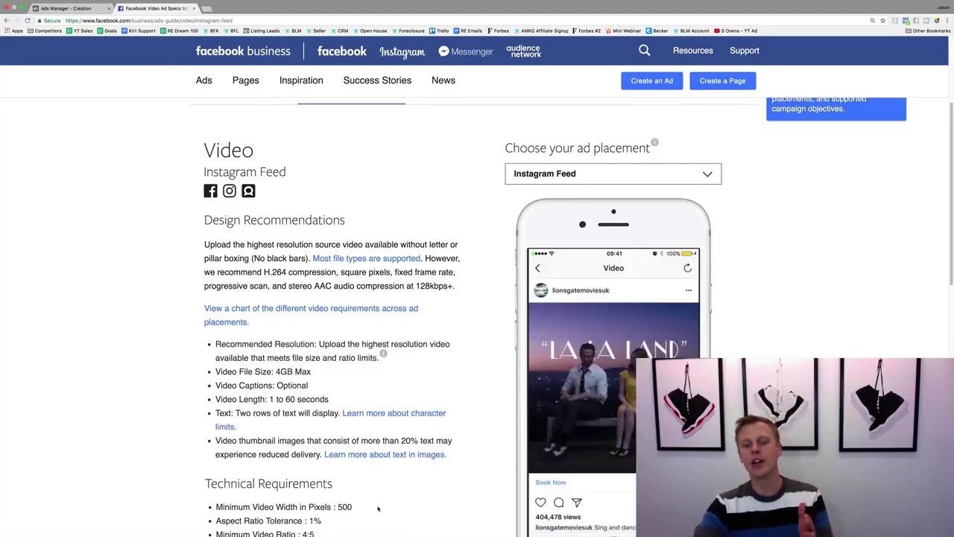
drag(329, 399, 209, 400)
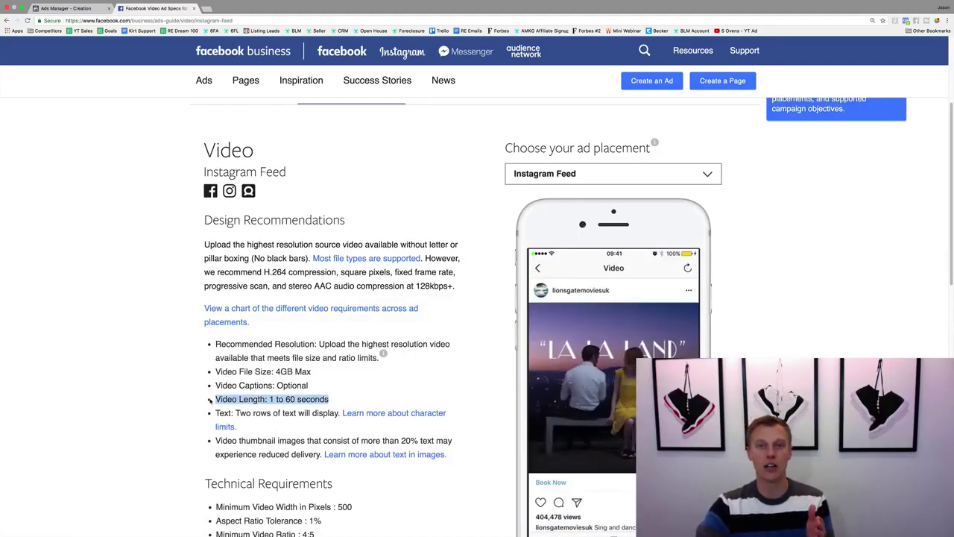
click(69, 8)
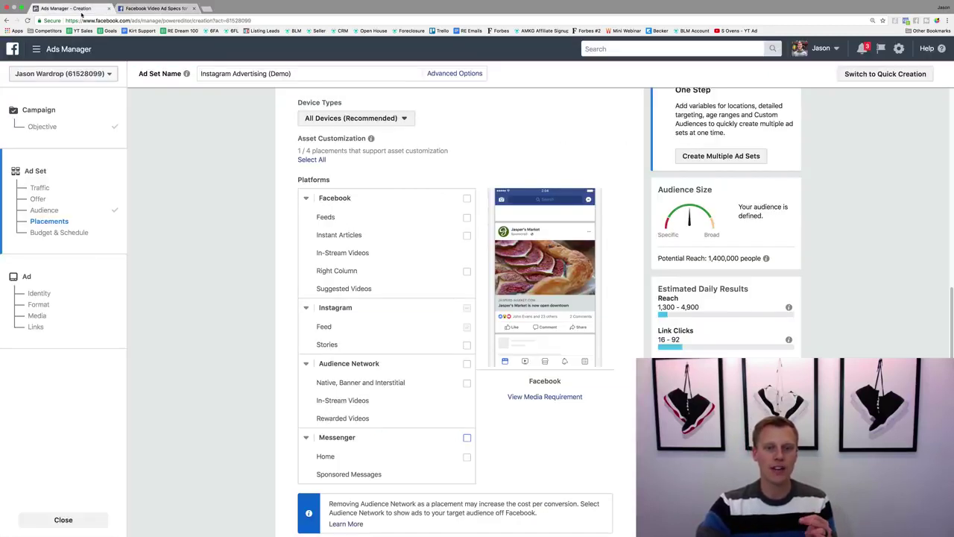
- Tick Instagram Stories alongside Instagram Feed in placements, after briefly unticking it
click(467, 346)
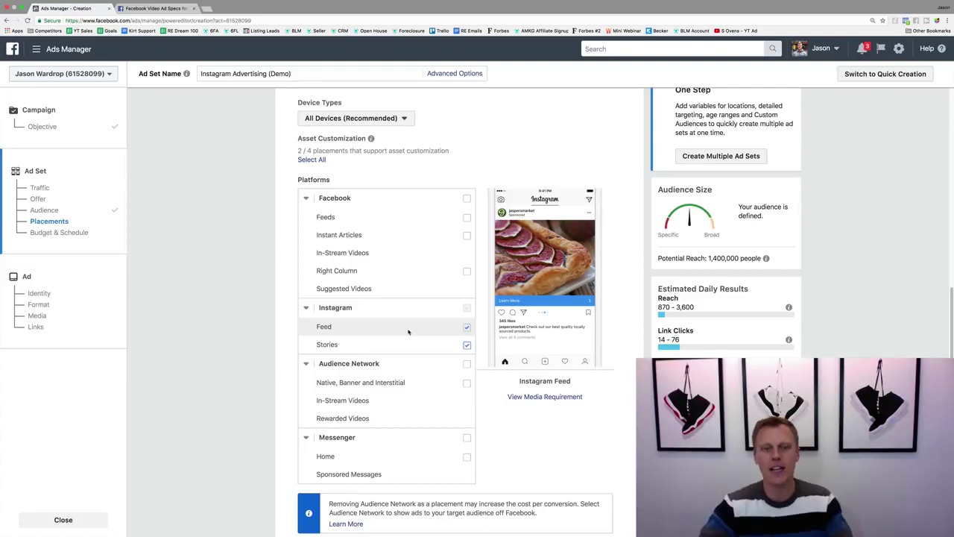
click(467, 345)
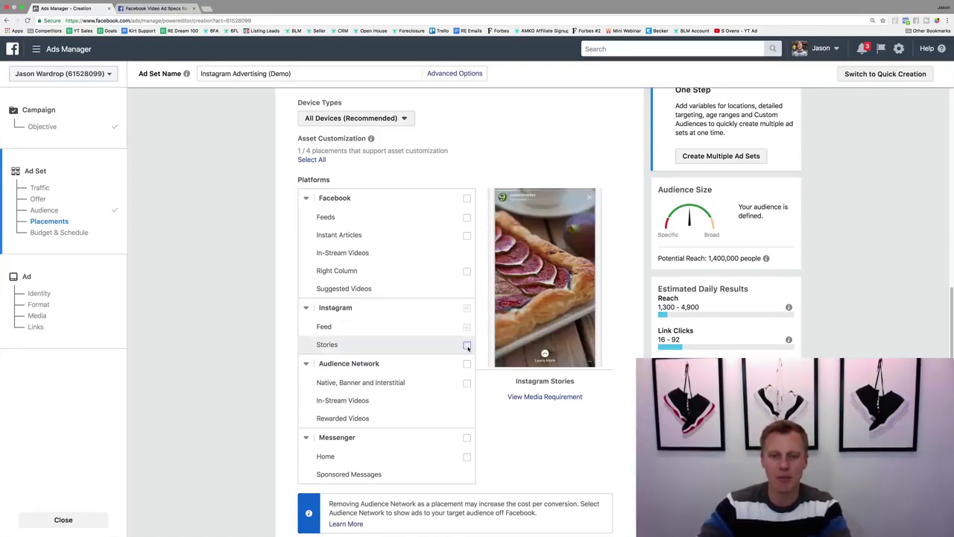
click(467, 345)
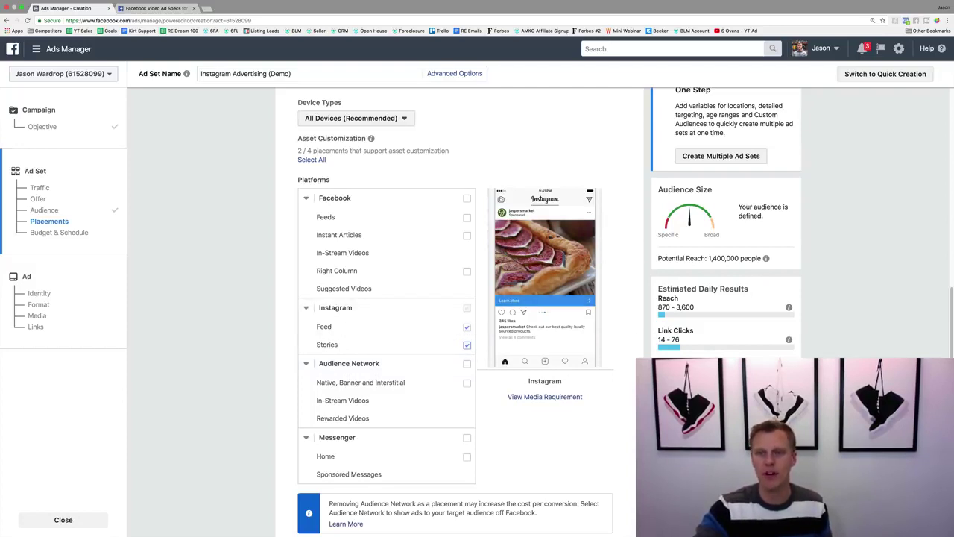
- Try a Lifetime Budget of $100.00 for the ad set
scroll(619, 284, down, 5)
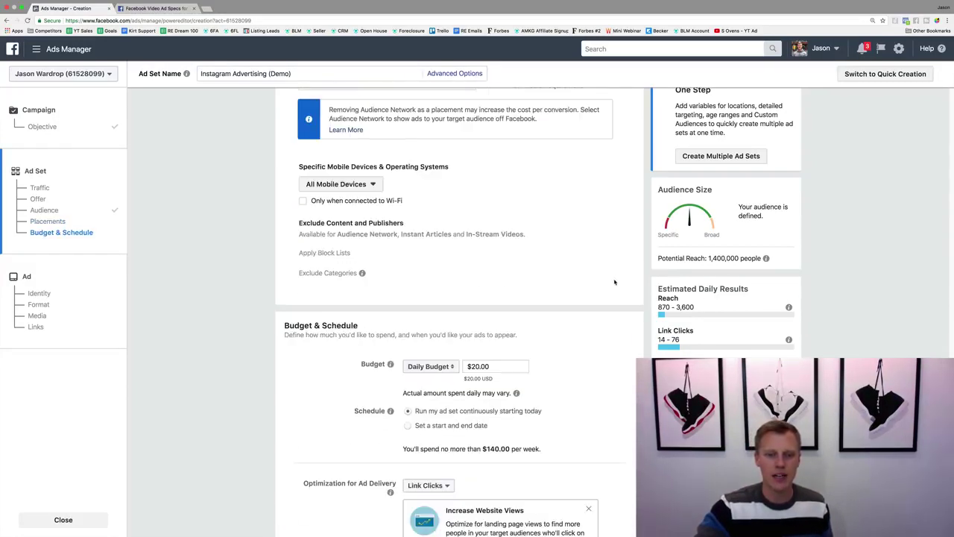
click(429, 367)
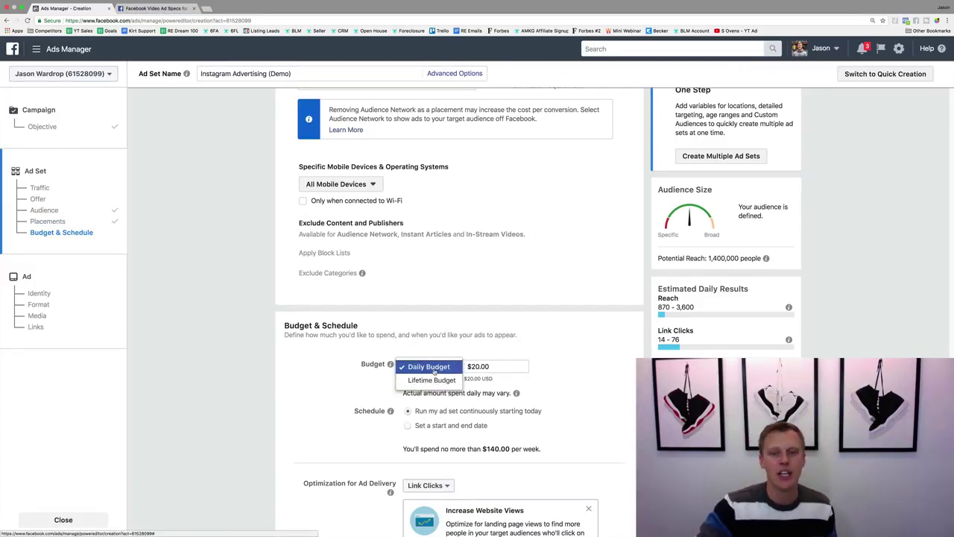
click(612, 358)
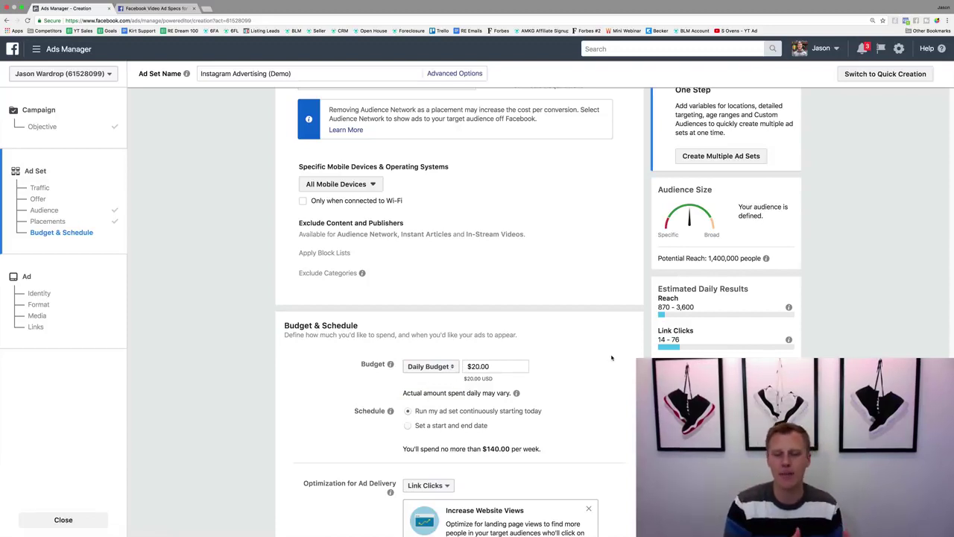
click(430, 366)
click(443, 380)
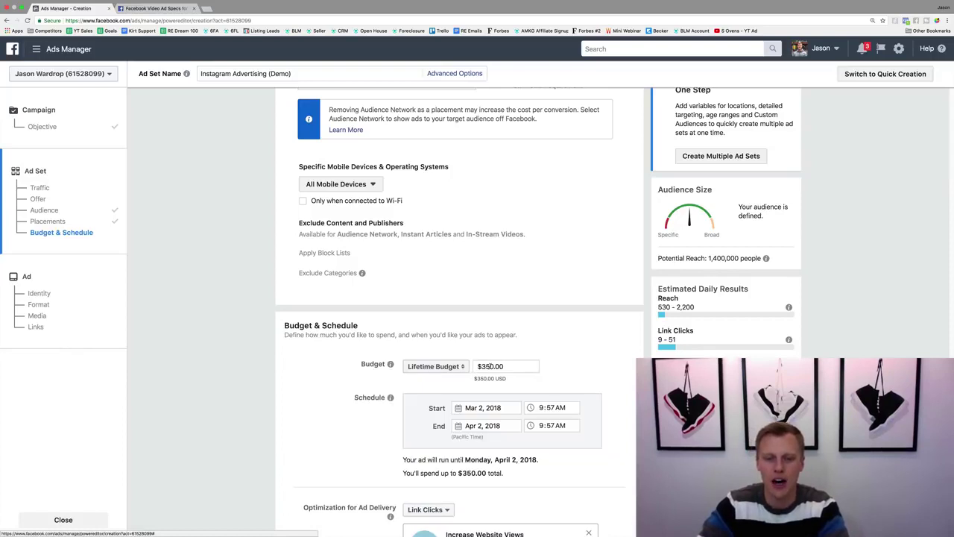
click(484, 366)
text(1000)
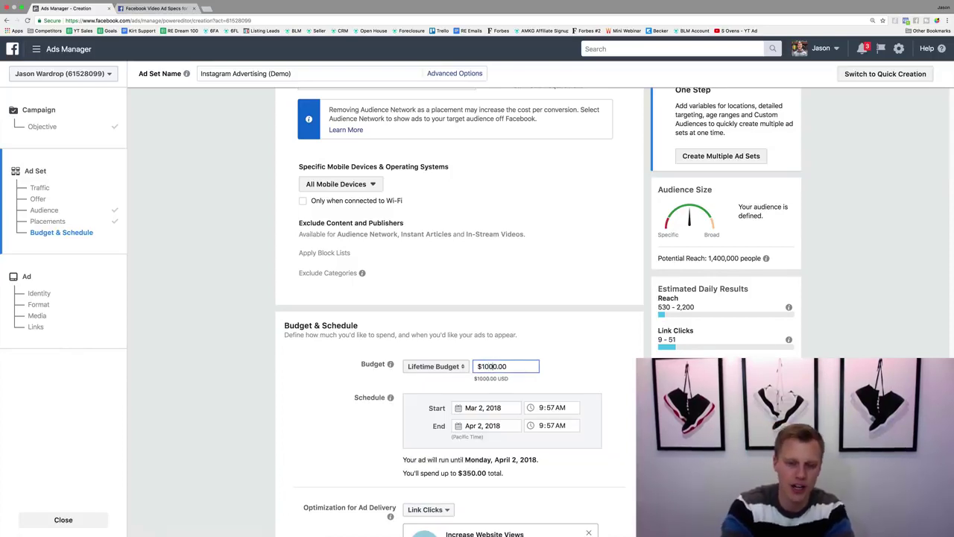
key(BackSpace)
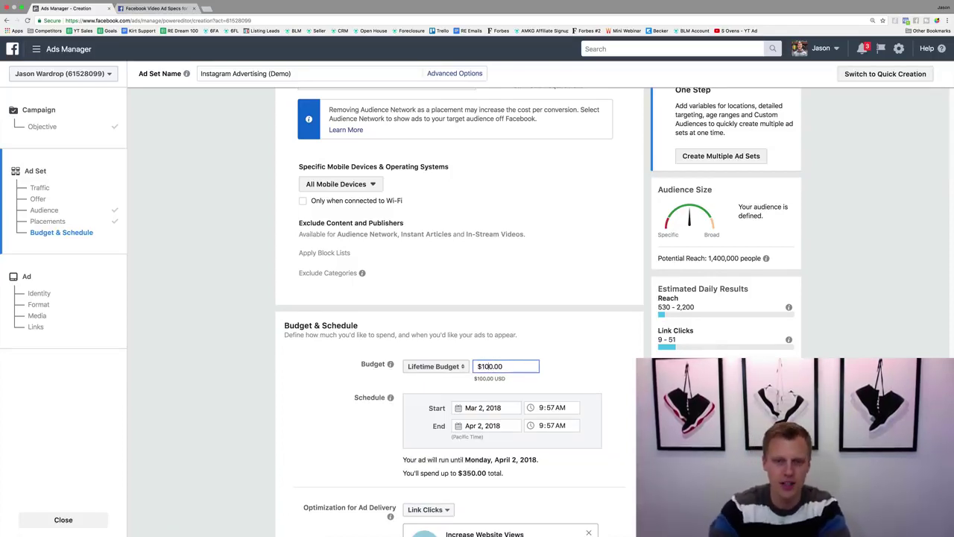
click(576, 353)
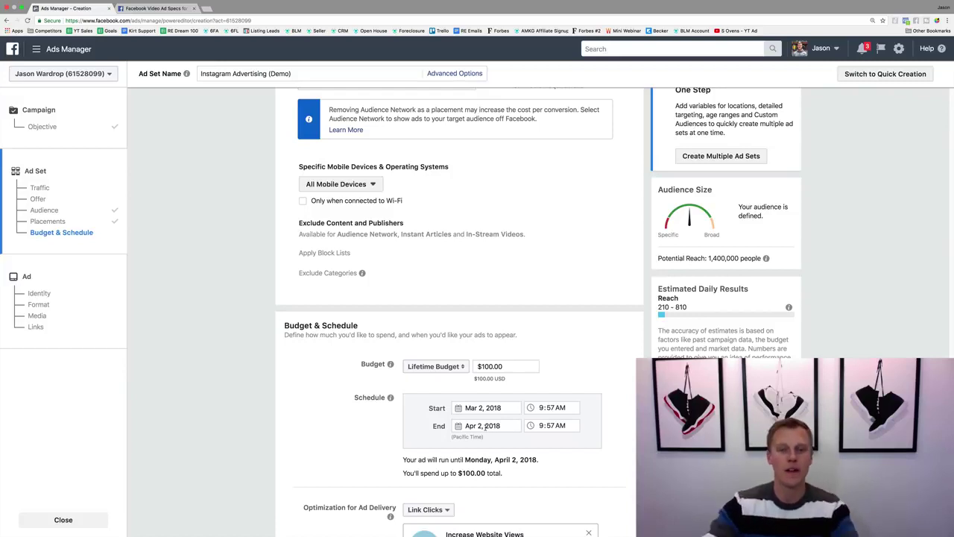
- Switch back to a $10.00 Daily Budget running continuously from today
click(462, 367)
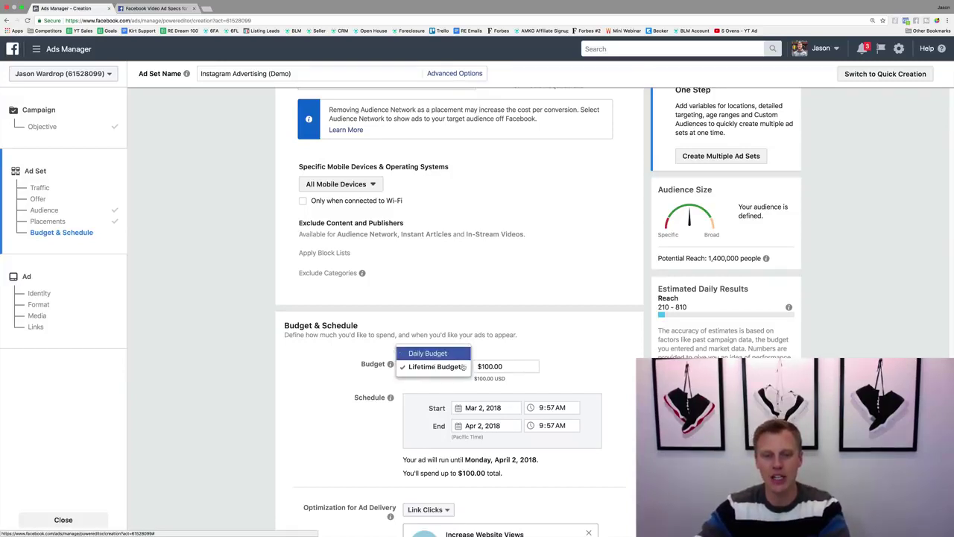
click(431, 353)
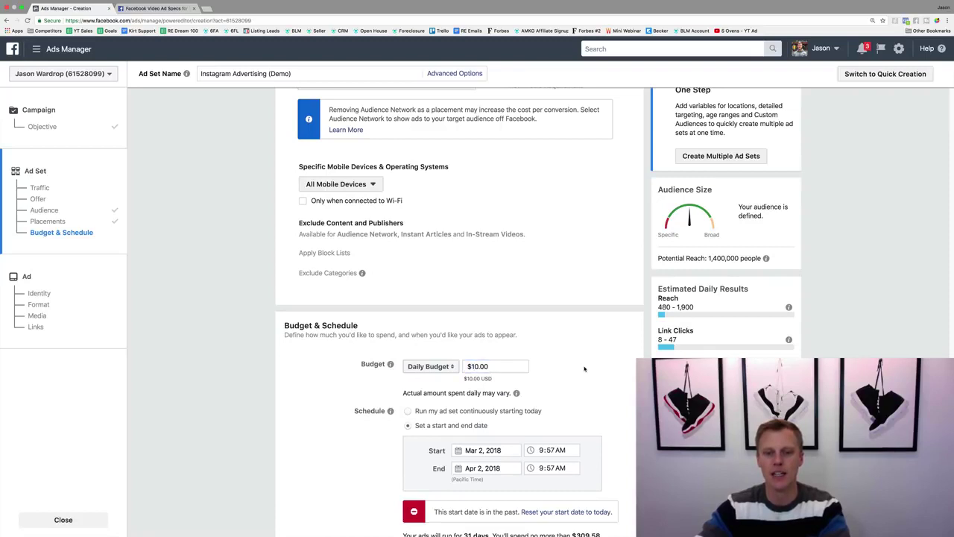
click(407, 411)
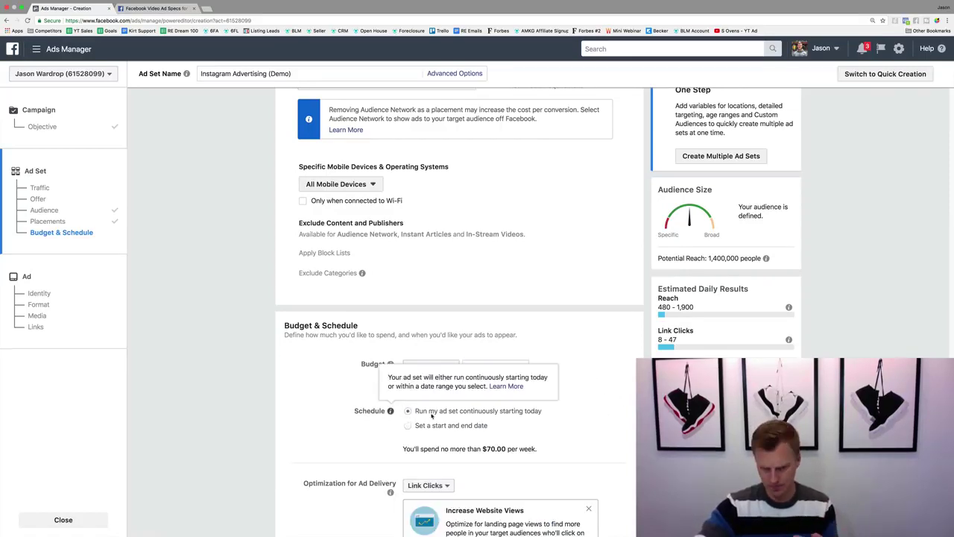
- Keep Link Clicks as the ad delivery optimization and continue to the ad step
scroll(370, 419, down, 3)
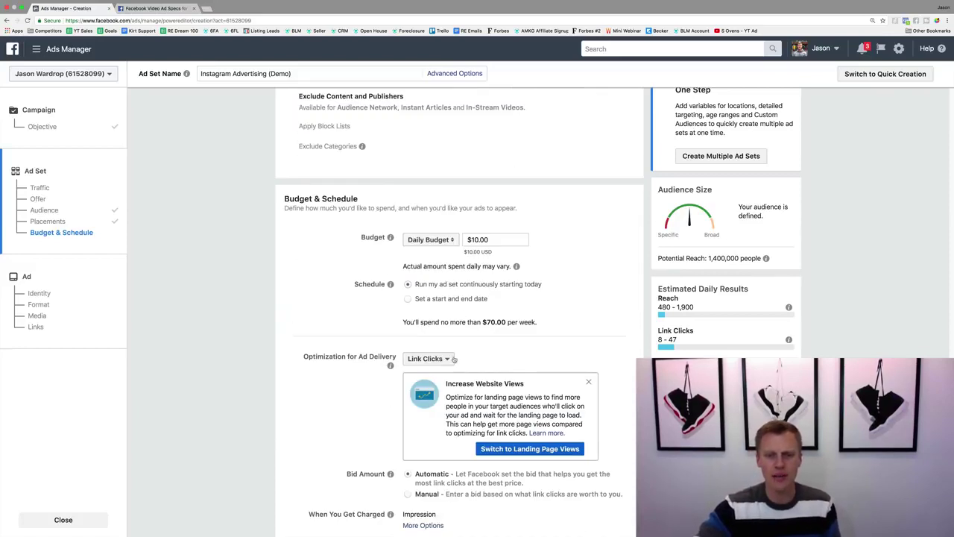
scroll(342, 434, down, 3)
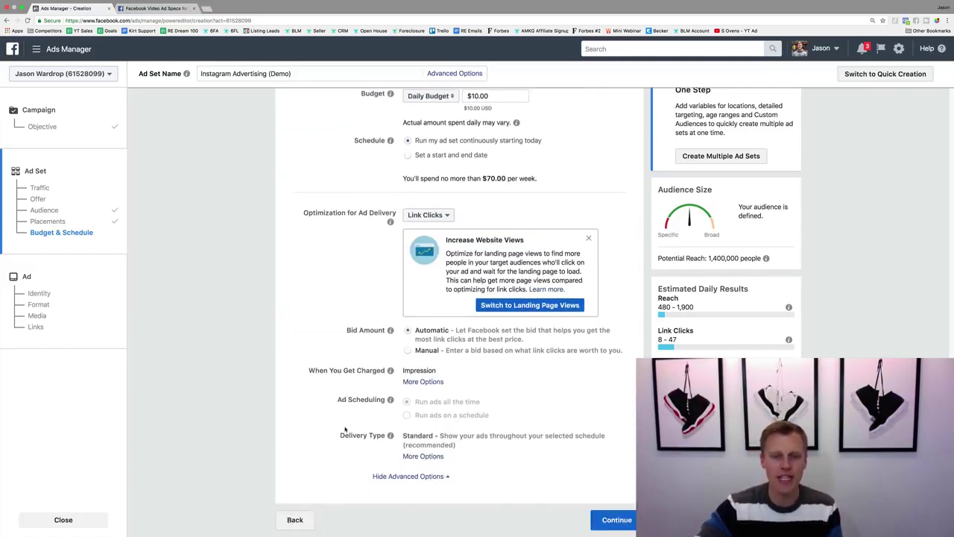
click(444, 215)
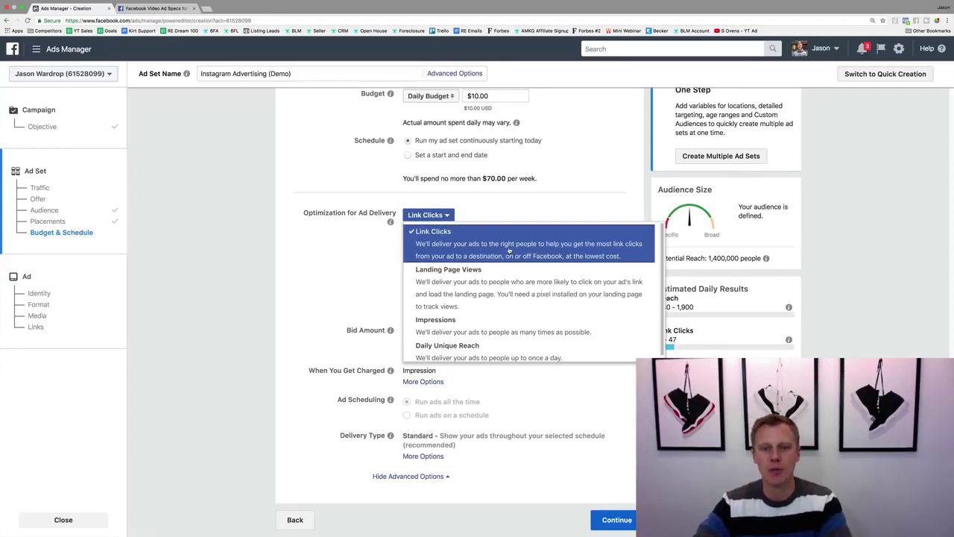
click(510, 250)
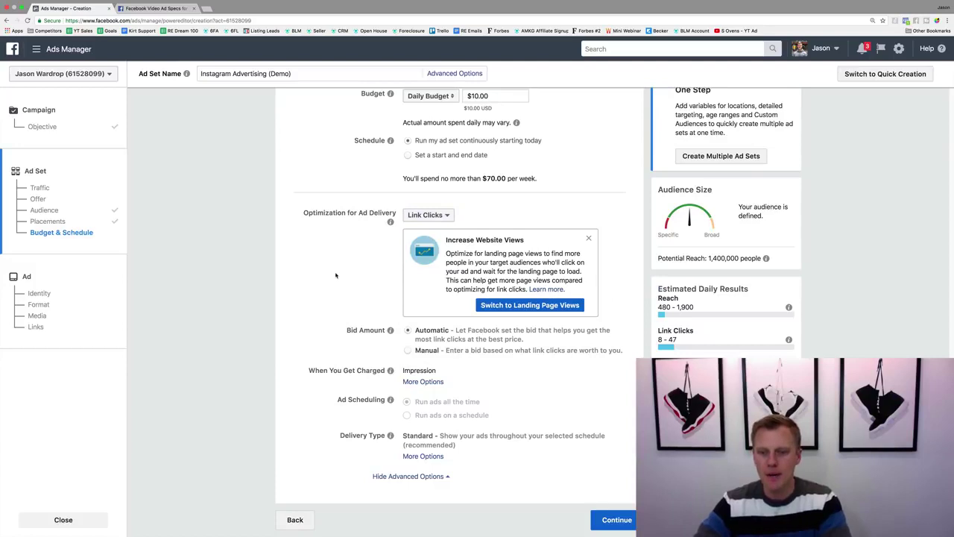
click(618, 520)
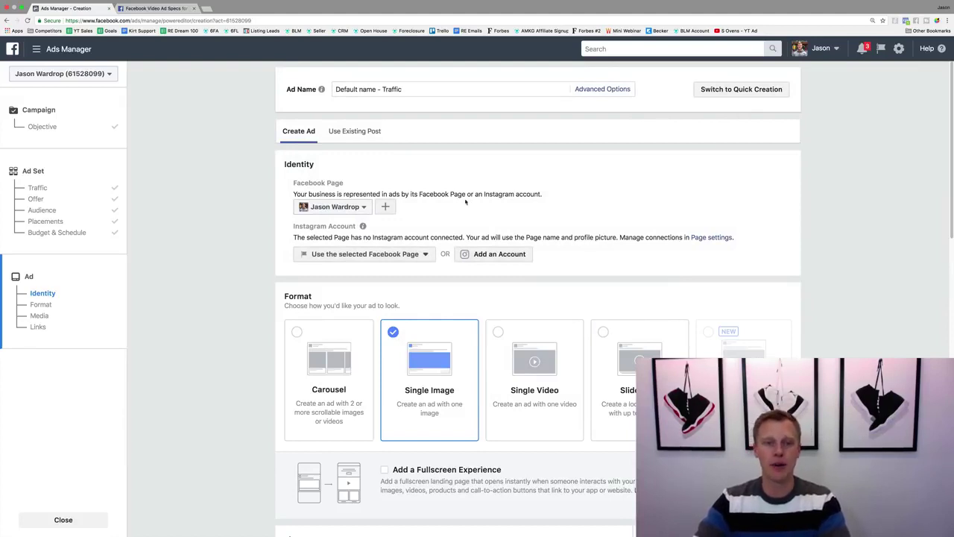
- Start connecting an Instagram account, then cancel without creating one
click(494, 255)
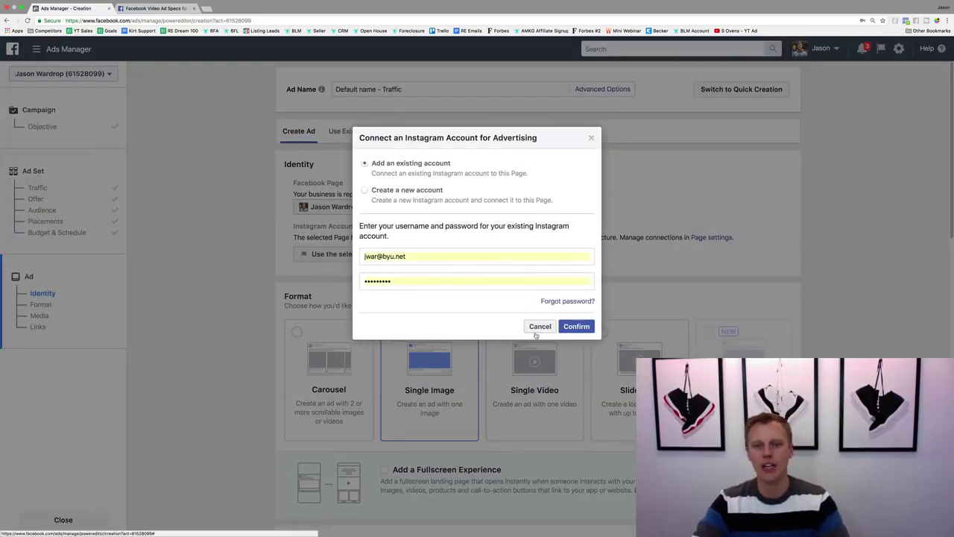
click(370, 191)
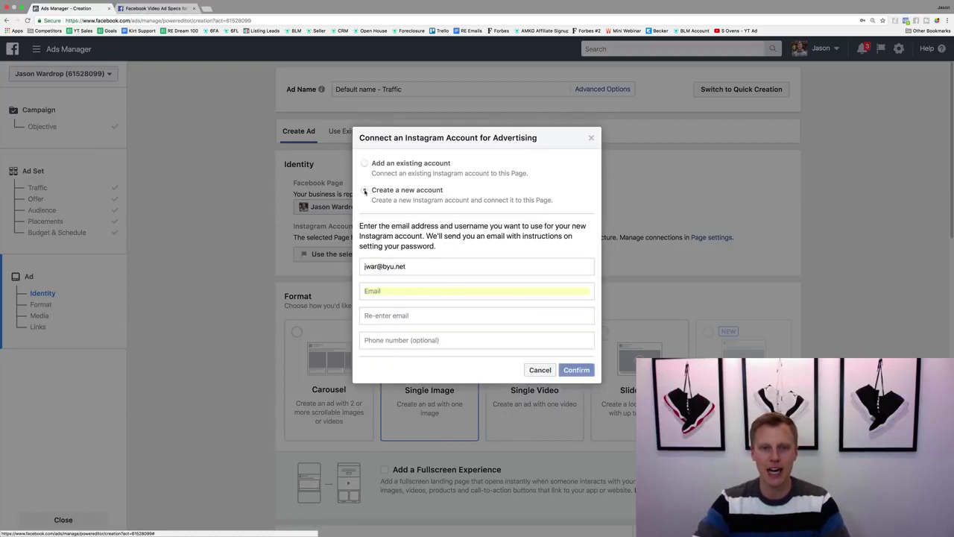
click(540, 370)
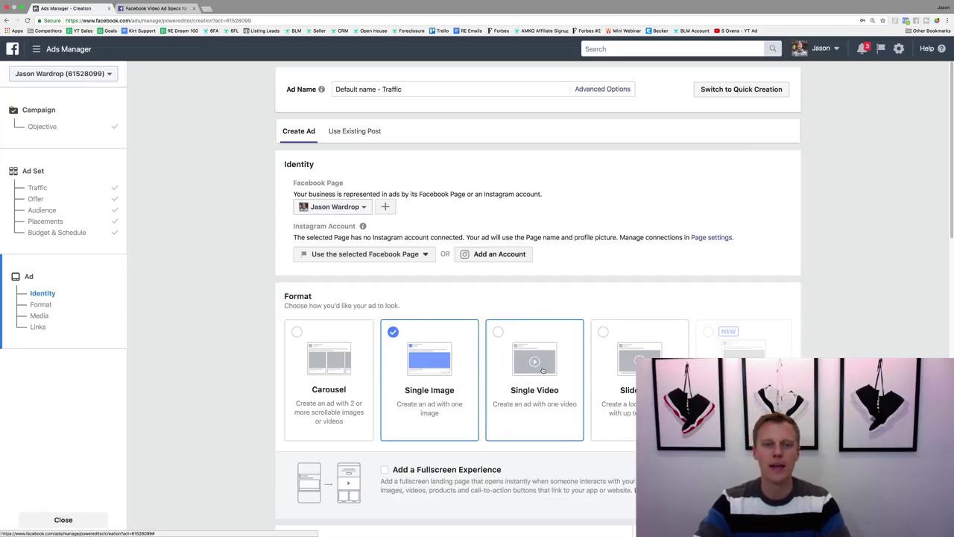
- Choose the Single Video ad format, leaving the Instagram identity unchanged
scroll(385, 258, down, 4)
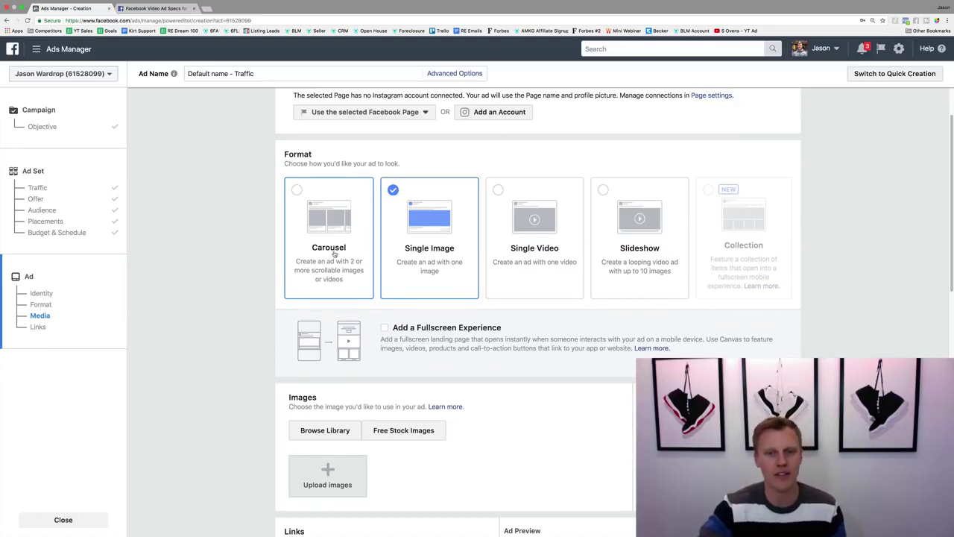
click(528, 231)
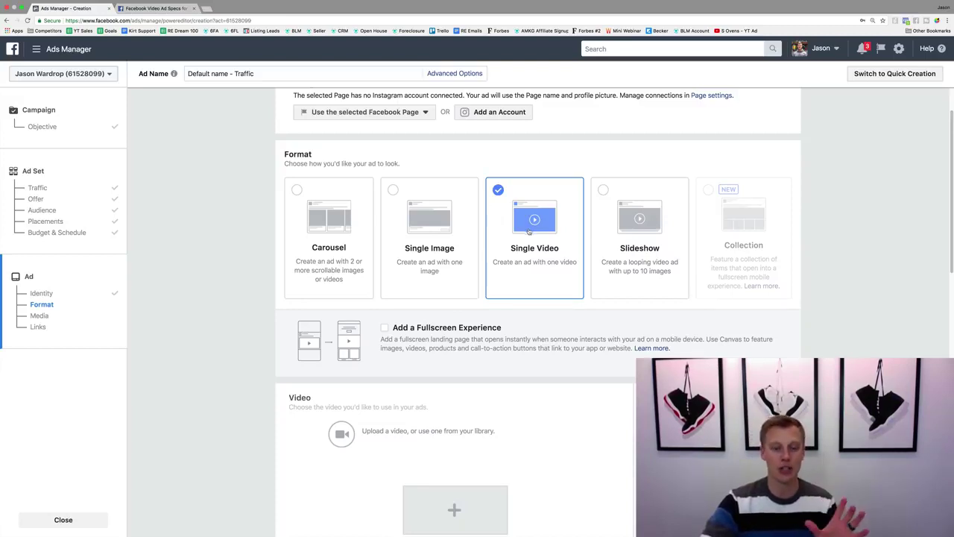
scroll(477, 253, up, 3)
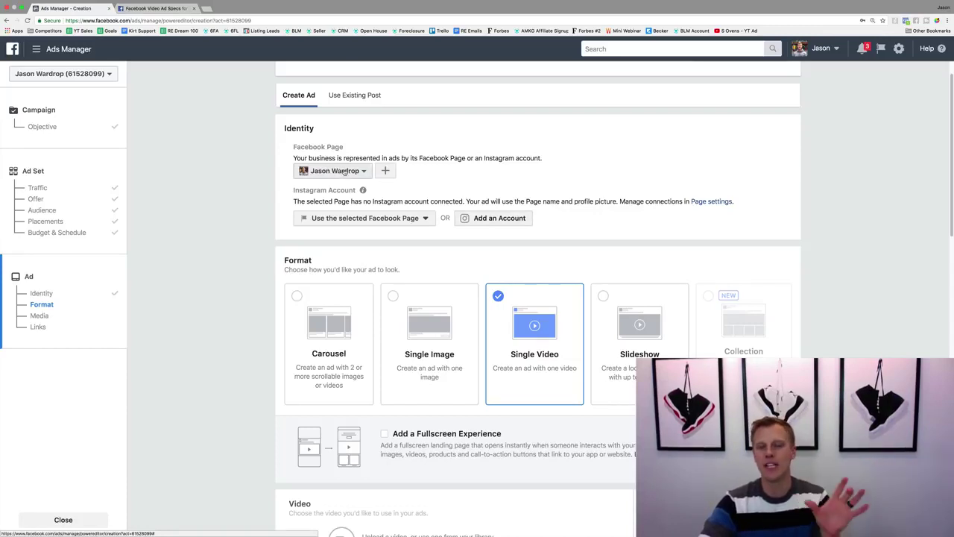
click(365, 218)
click(410, 258)
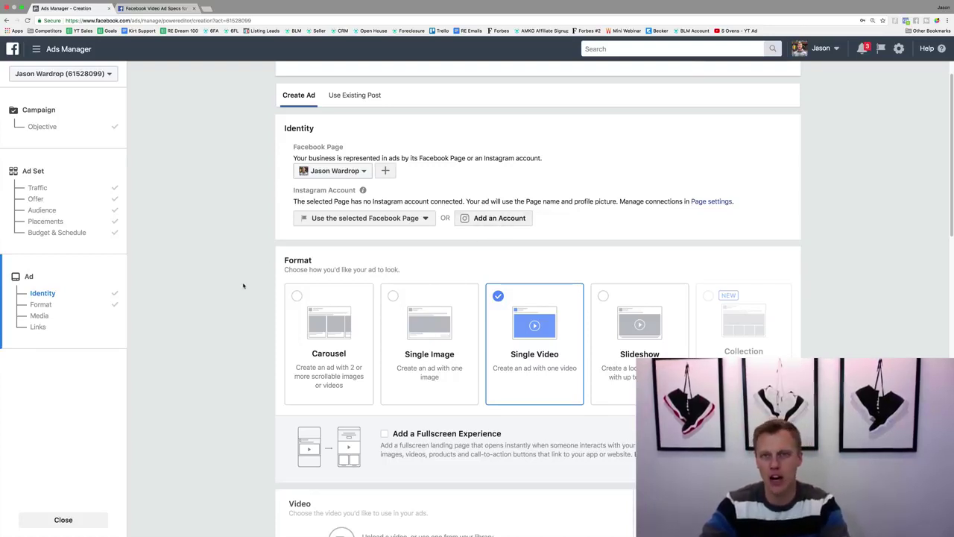
scroll(245, 286, down, 3)
scroll(246, 286, down, 5)
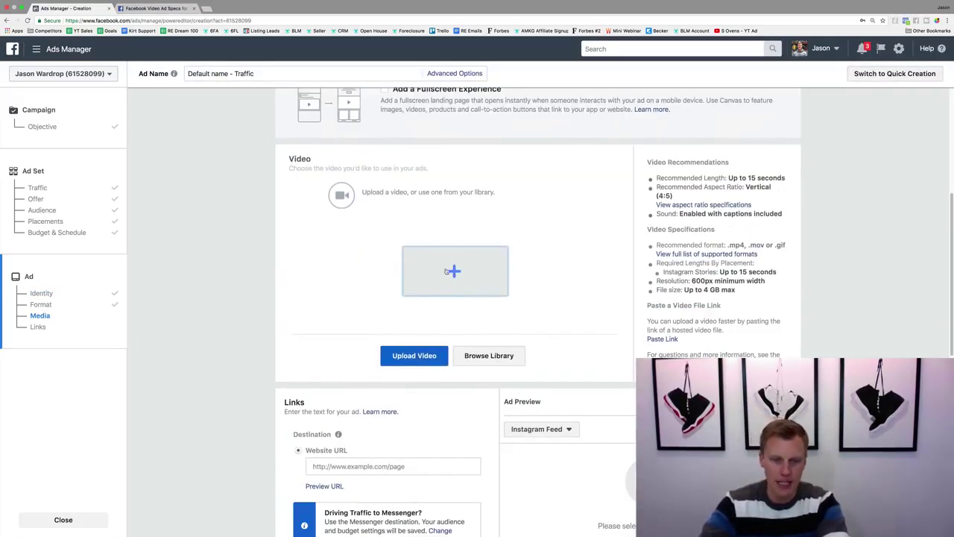
click(497, 356)
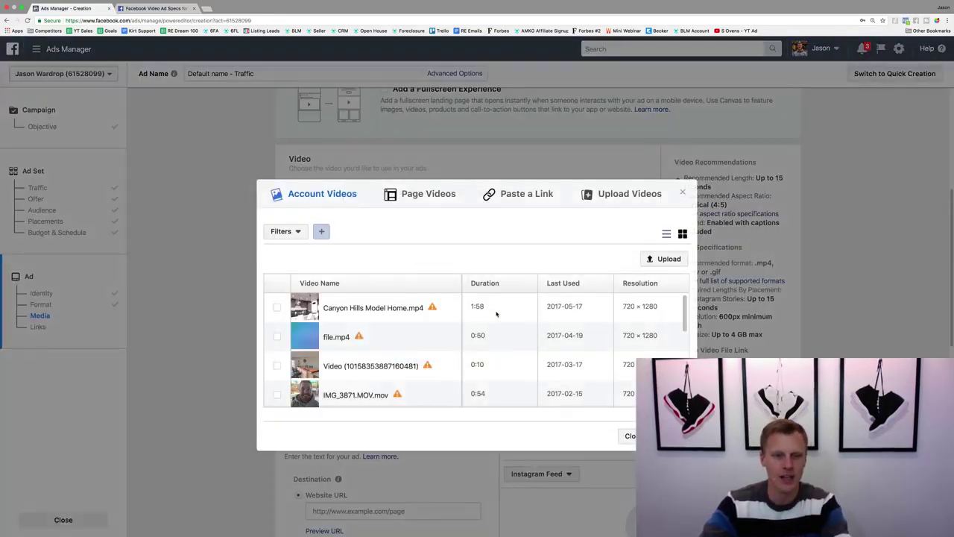
click(277, 338)
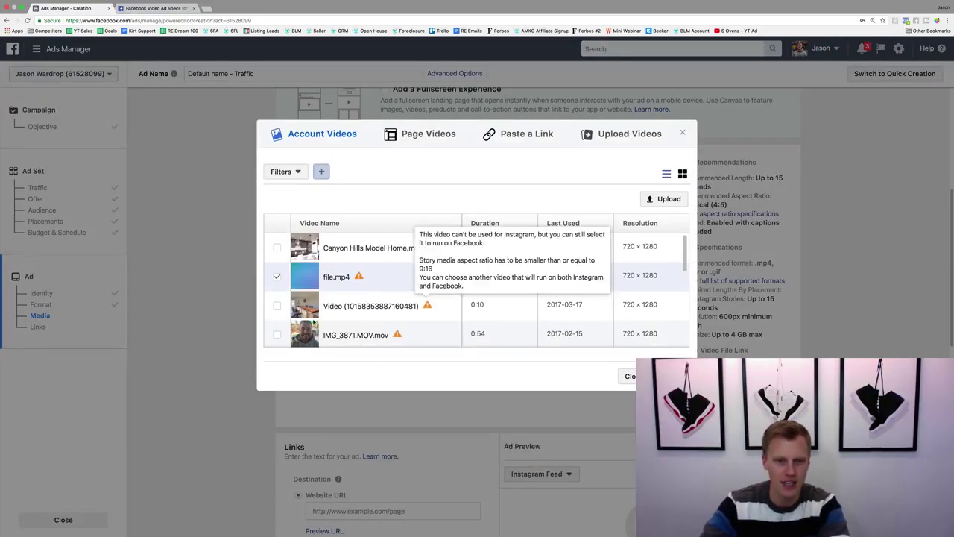
click(277, 305)
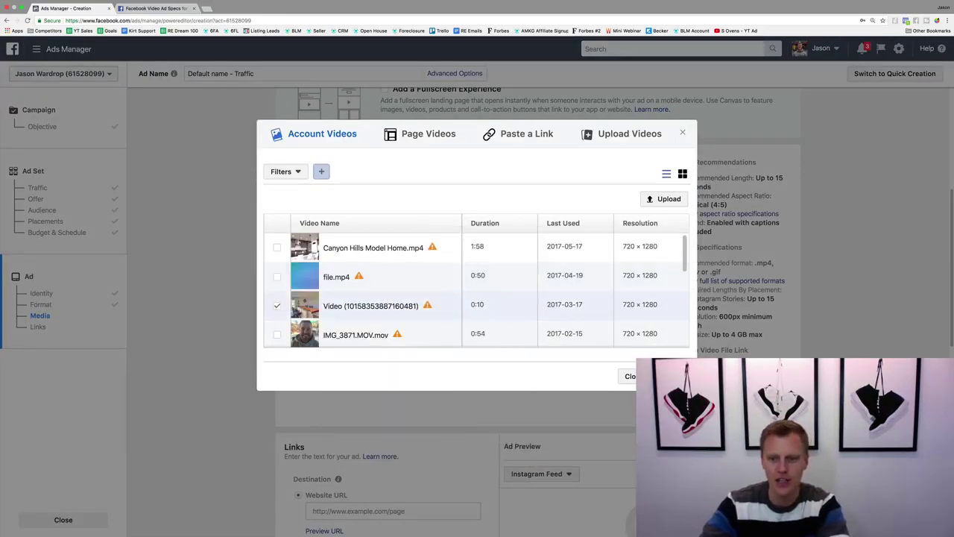
click(671, 376)
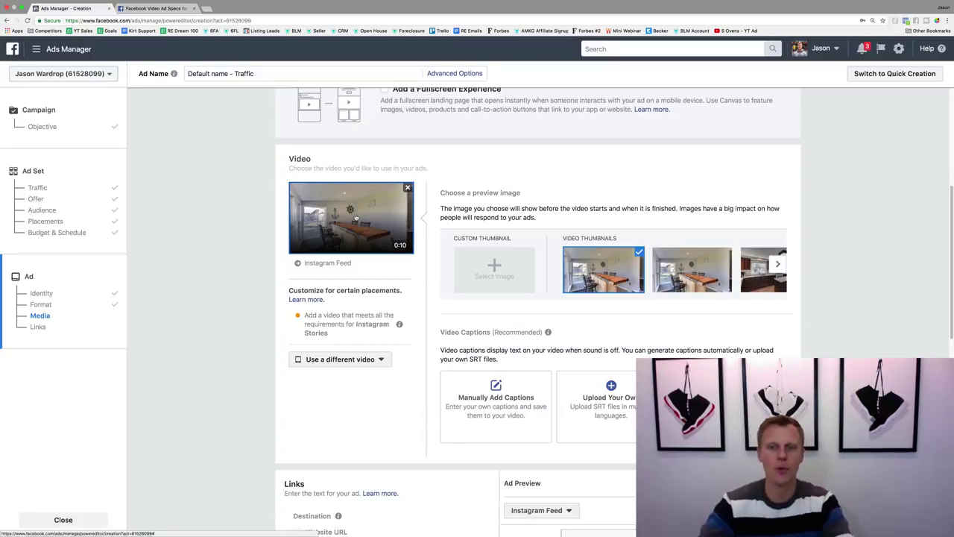
scroll(356, 218, down, 4)
scroll(350, 217, down, 2)
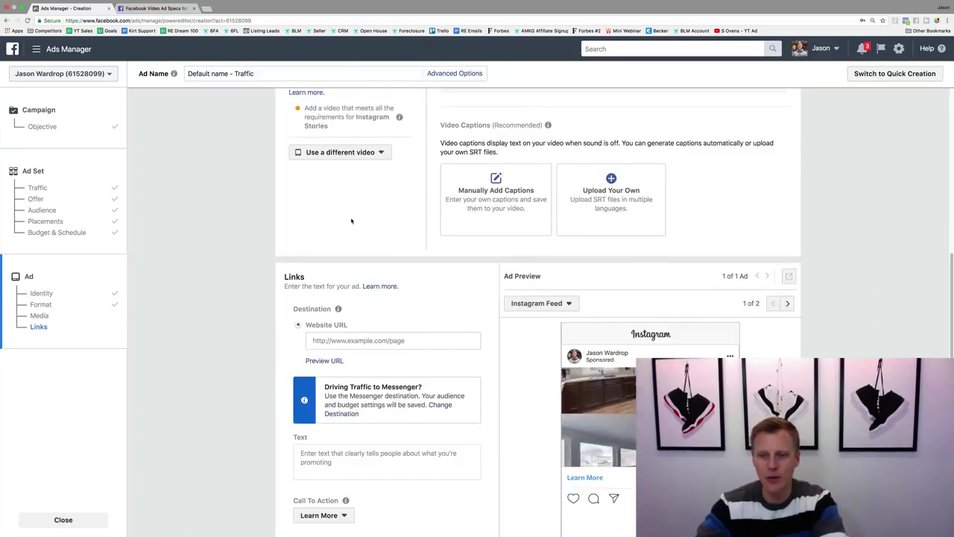
scroll(522, 298, down, 3)
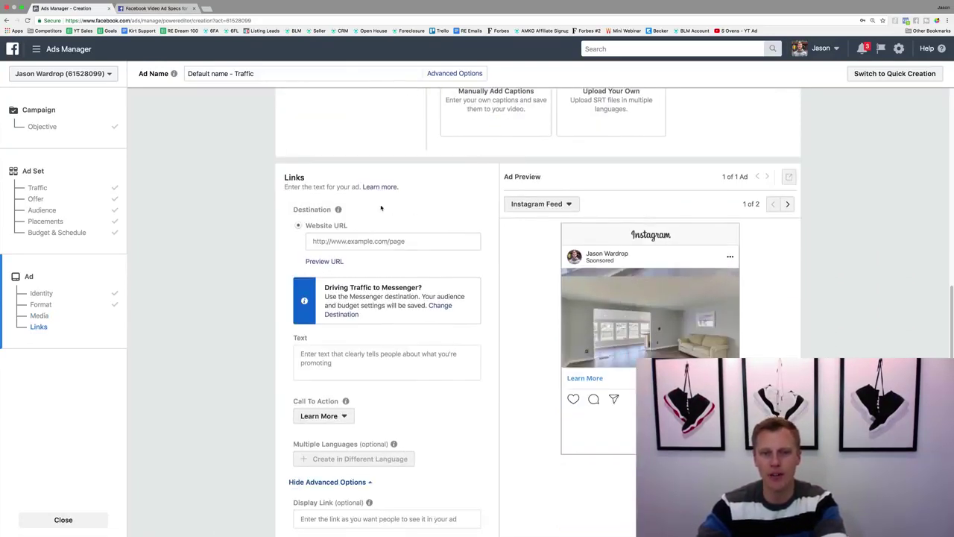
click(365, 241)
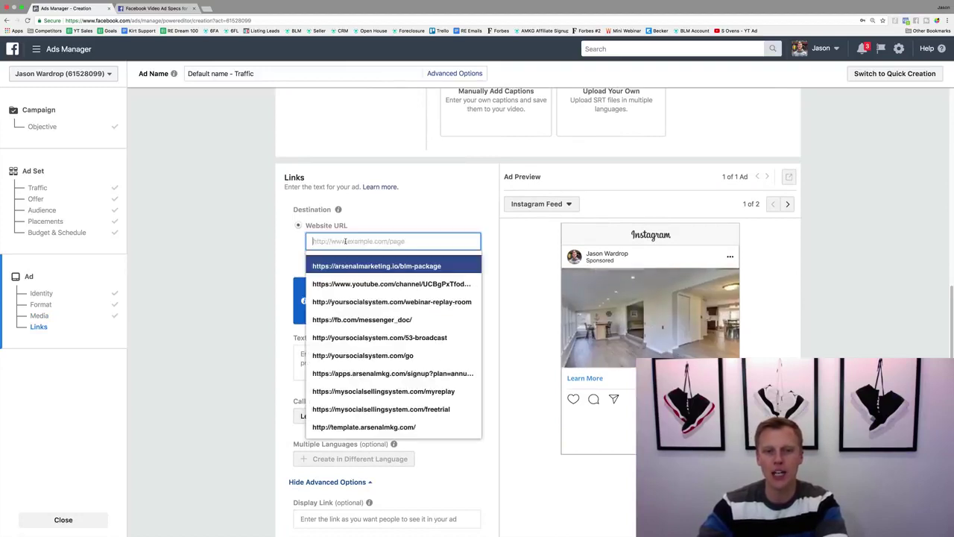
key(super+t)
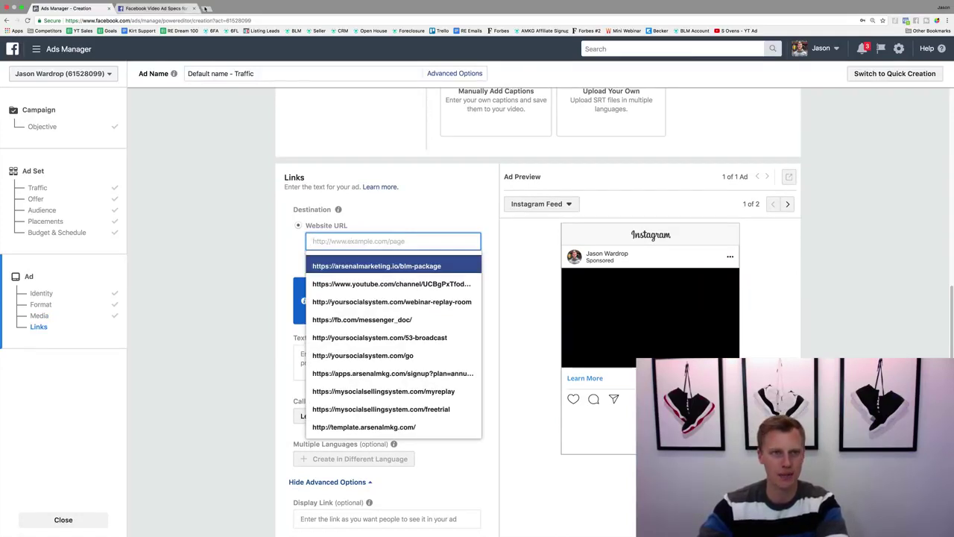
text(google.com)
key(Return)
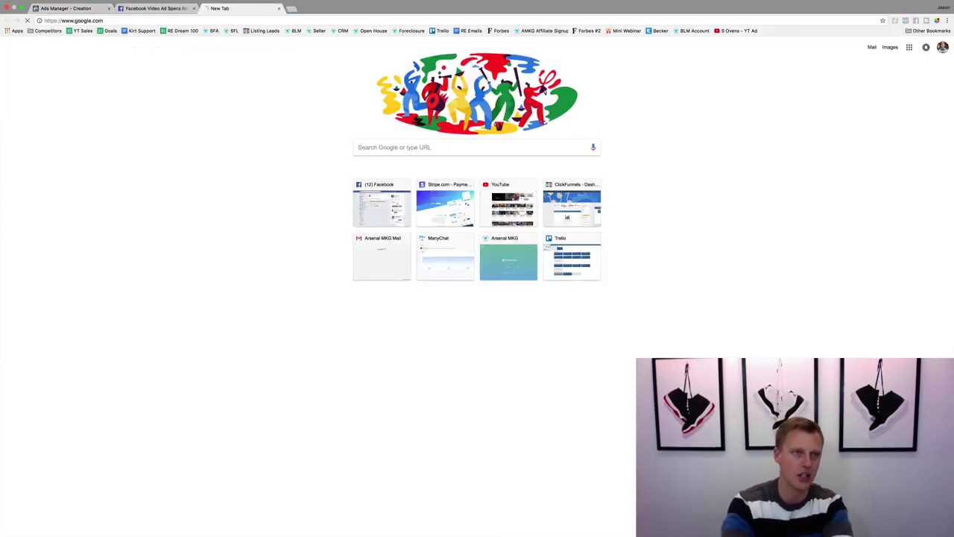
click(117, 18)
key(super+c)
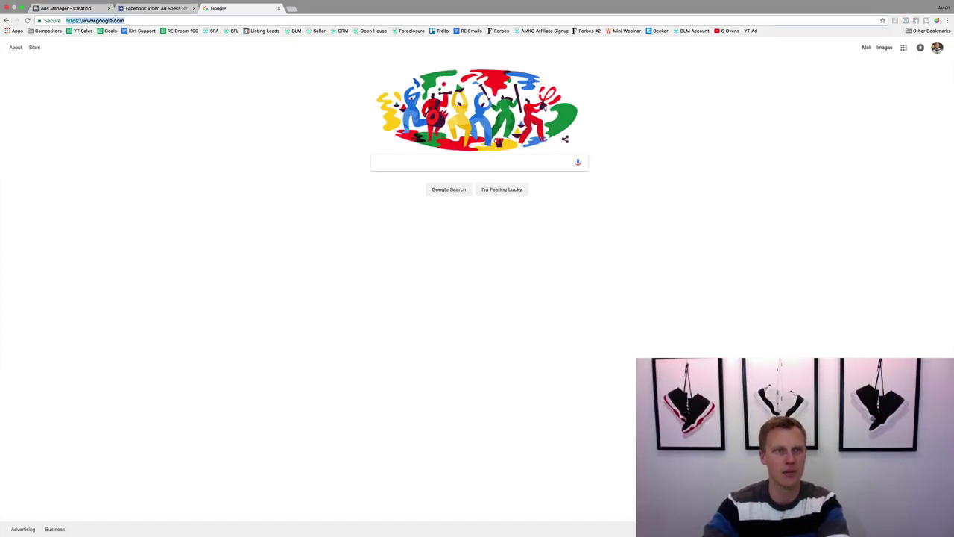
- Paste the Google address as the ad's Website URL and preview it in Instagram Stories
click(67, 9)
key(super+v)
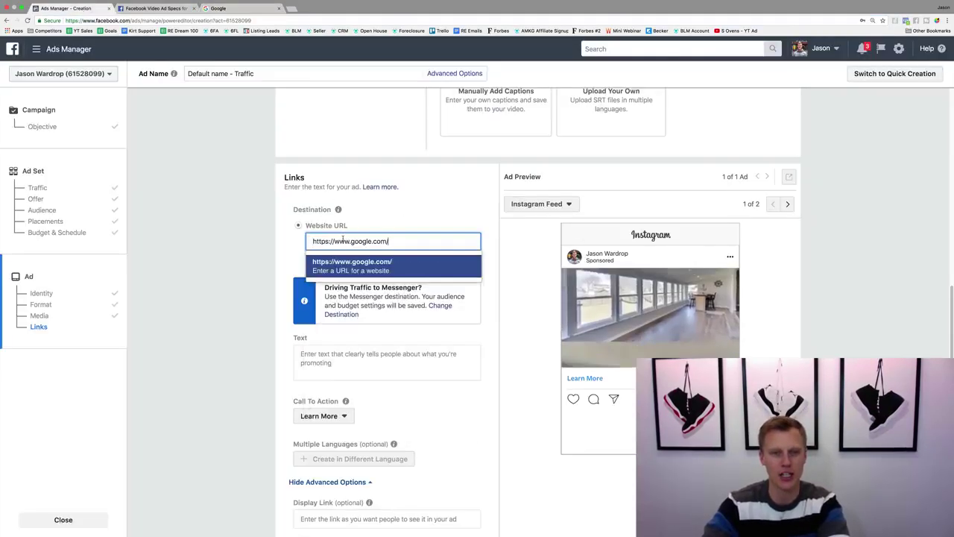
click(347, 267)
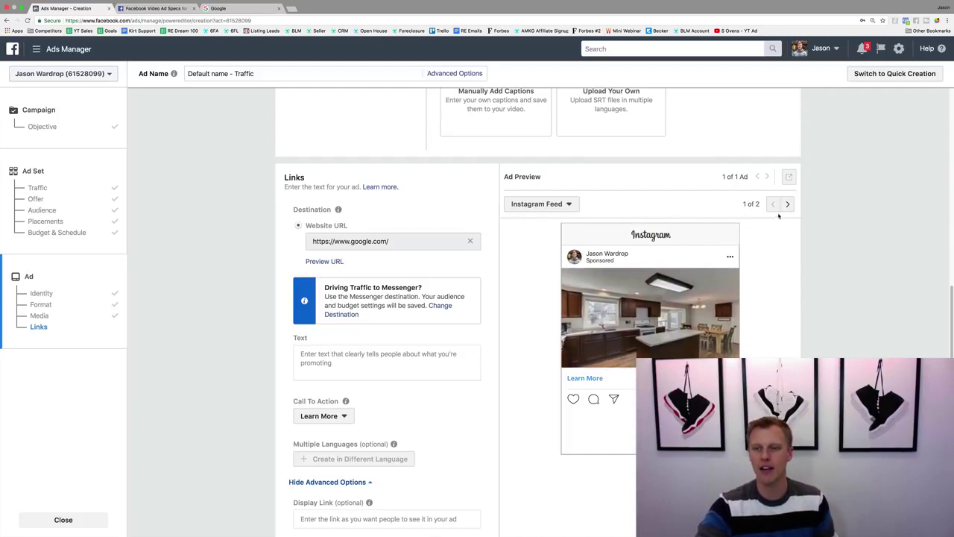
click(788, 205)
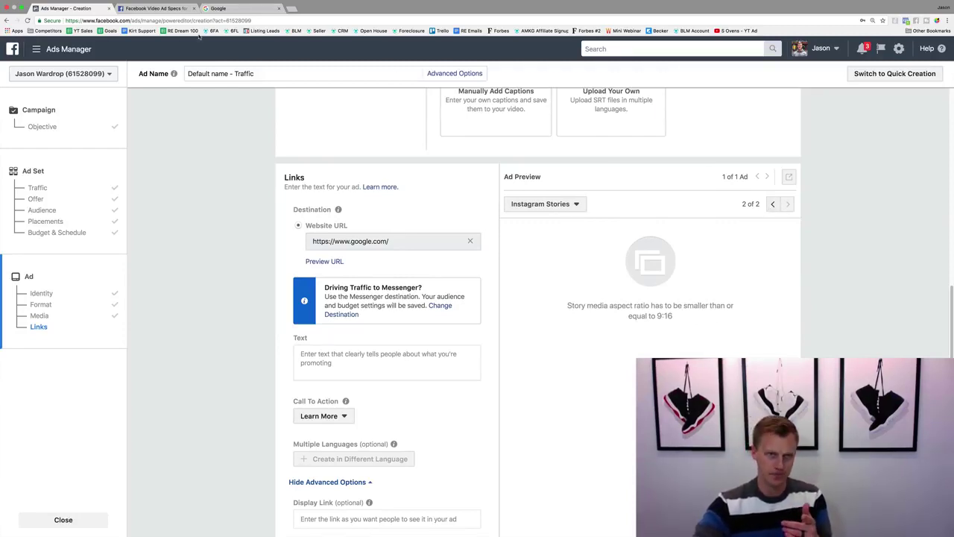
- Check the Ads Guide's Instagram Stories video specs (9:16 ratio), then return to the ad form
click(155, 8)
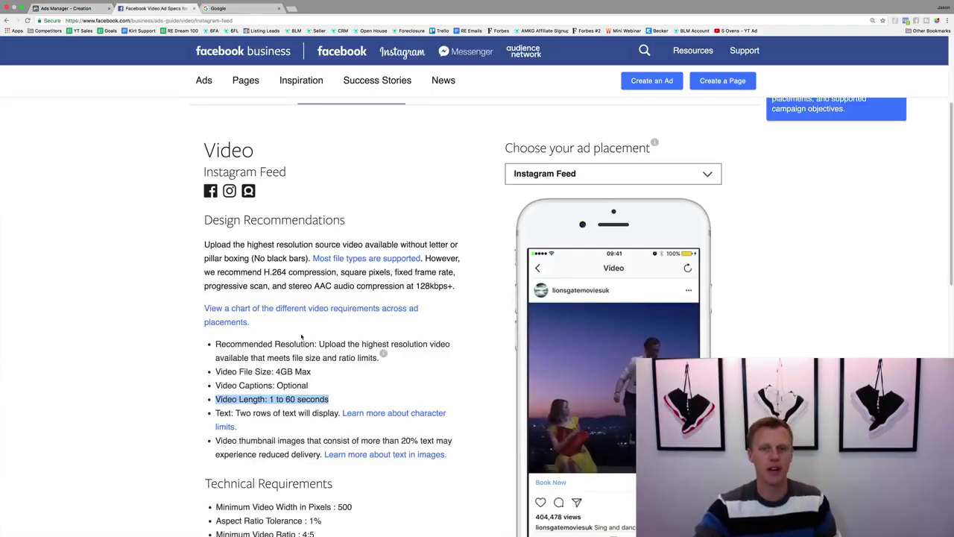
click(570, 174)
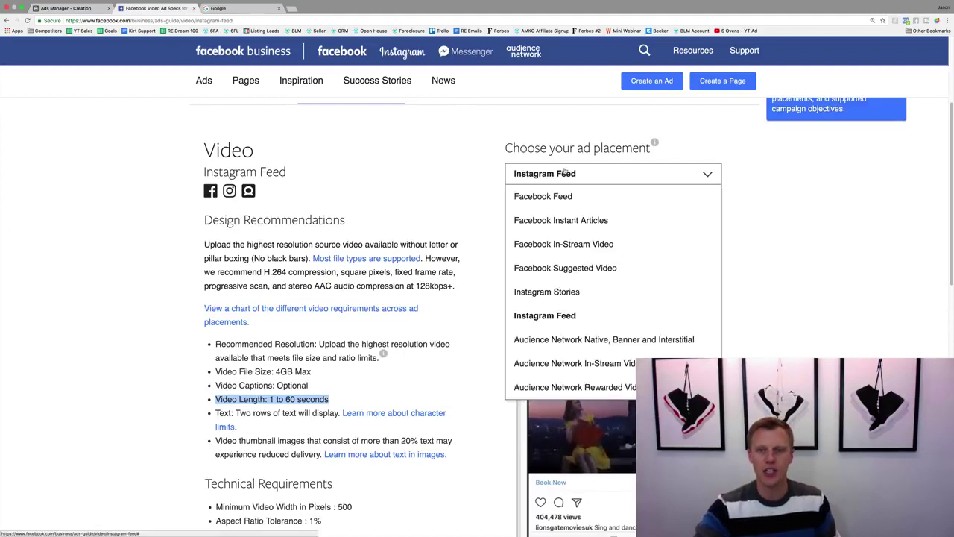
click(570, 292)
scroll(157, 348, down, 3)
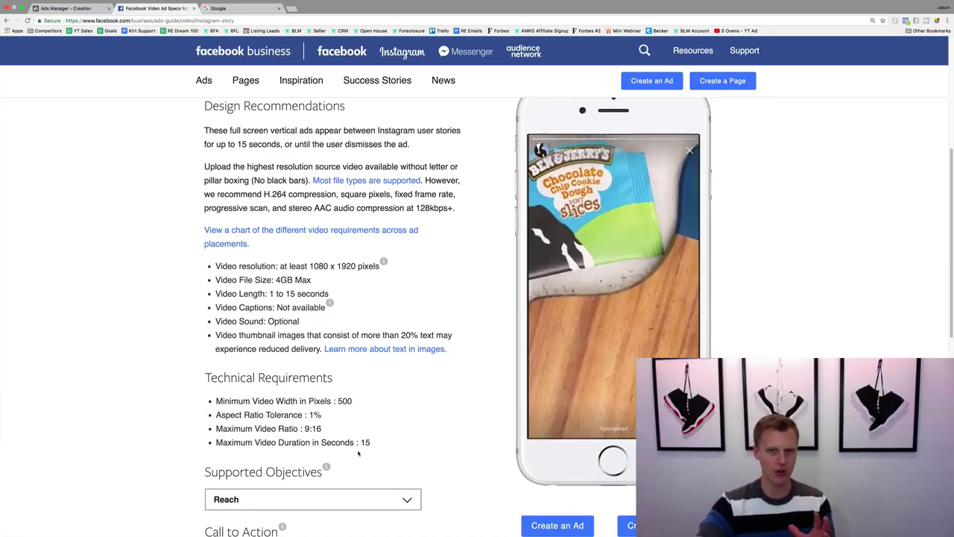
click(66, 9)
scroll(317, 318, up, 9)
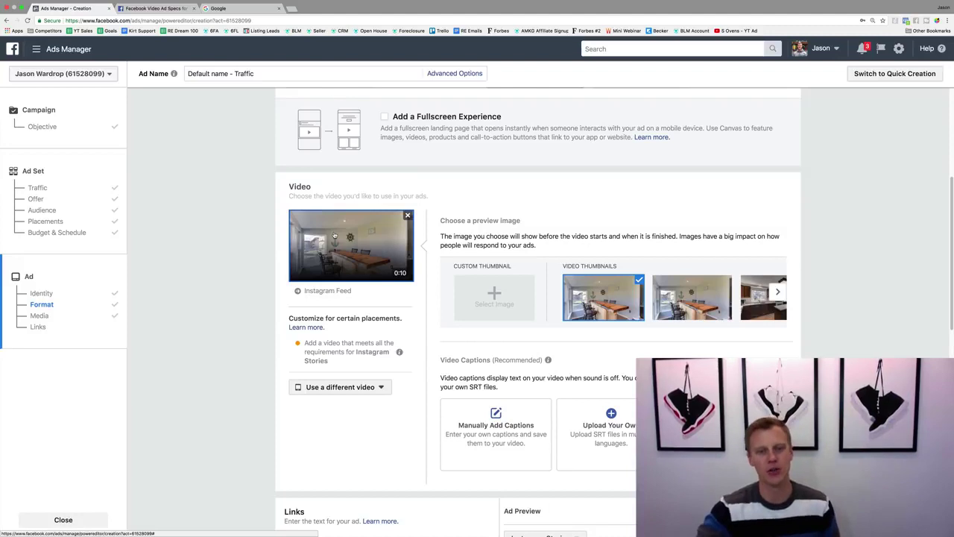
- Switch the preview back to Instagram Feed and enter 'Type your text...' in the Text box
scroll(342, 265, down, 9)
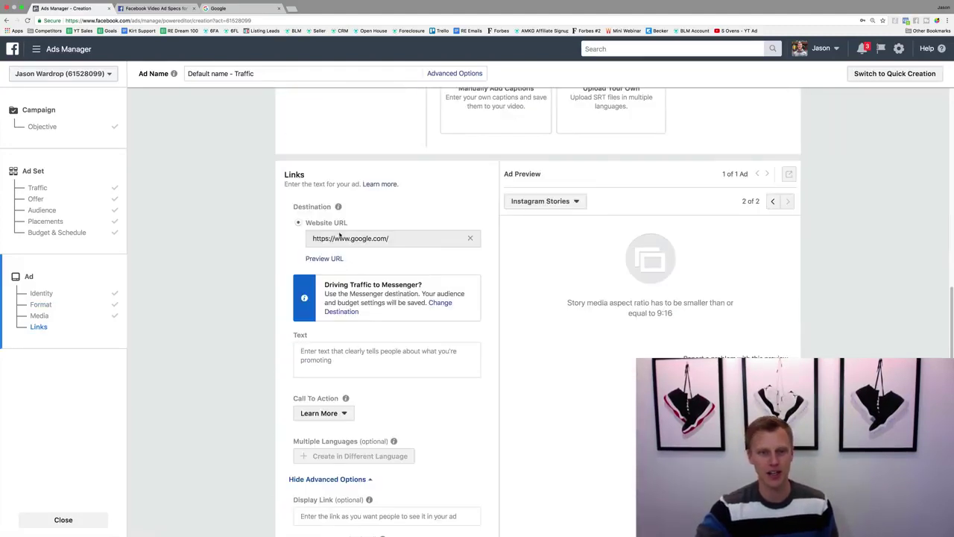
click(774, 203)
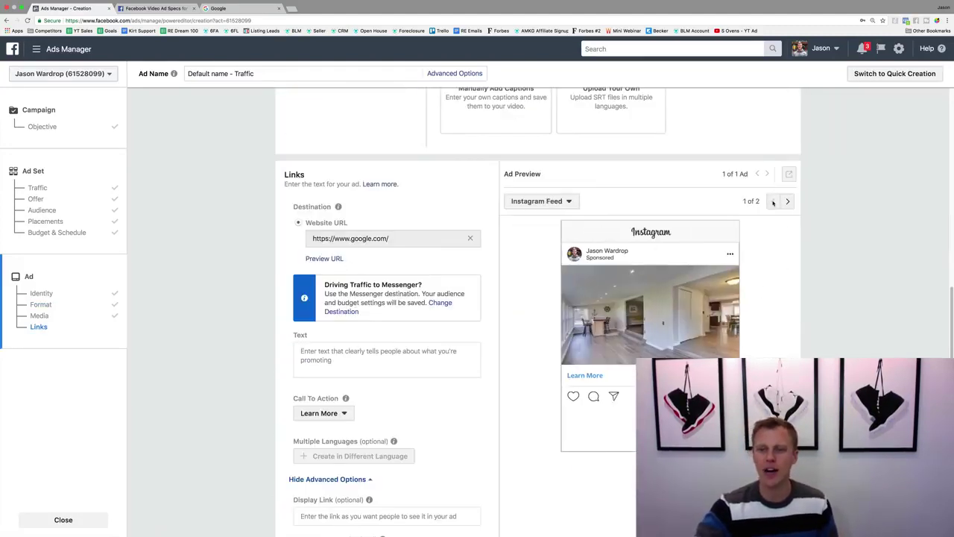
click(396, 350)
text(Type your text...)
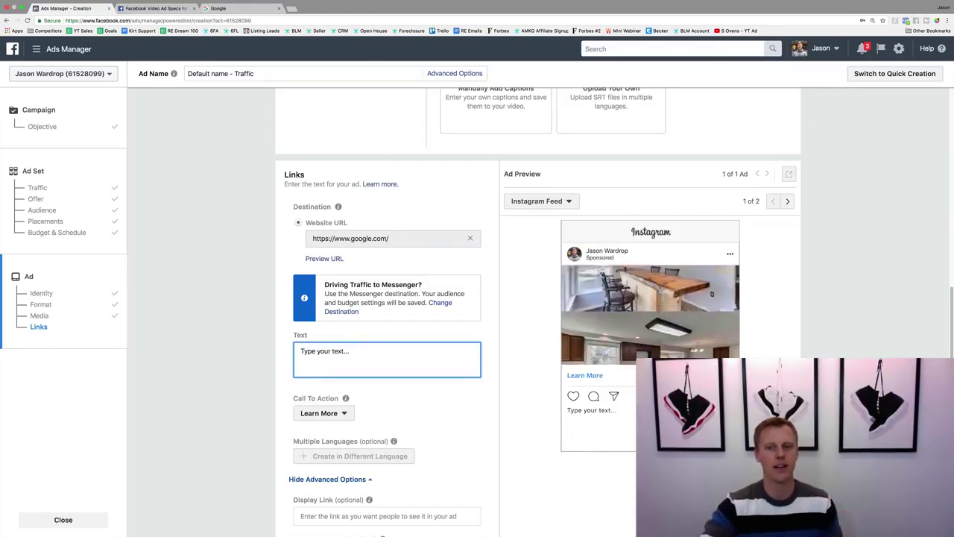
- Keep Learn More as the ad's call to action
scroll(423, 399, down, 1)
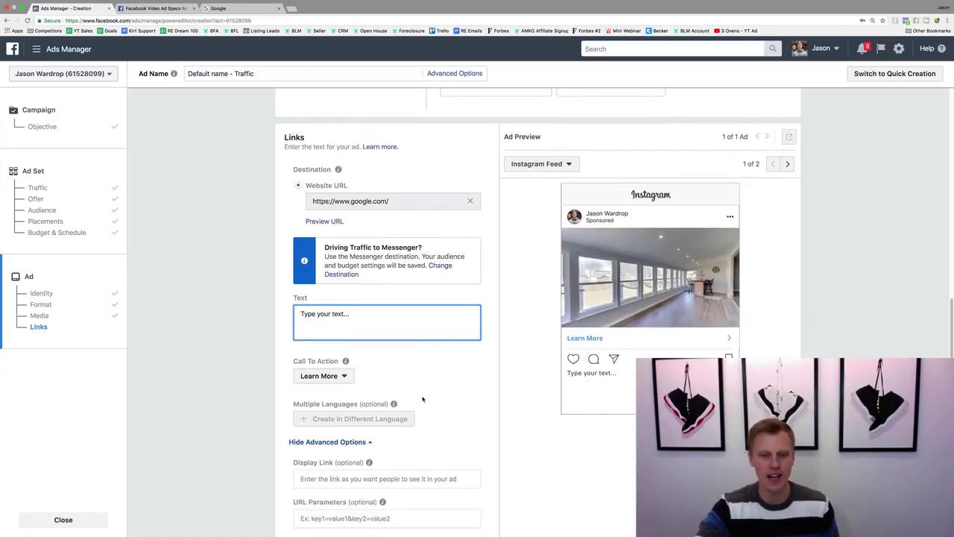
click(344, 376)
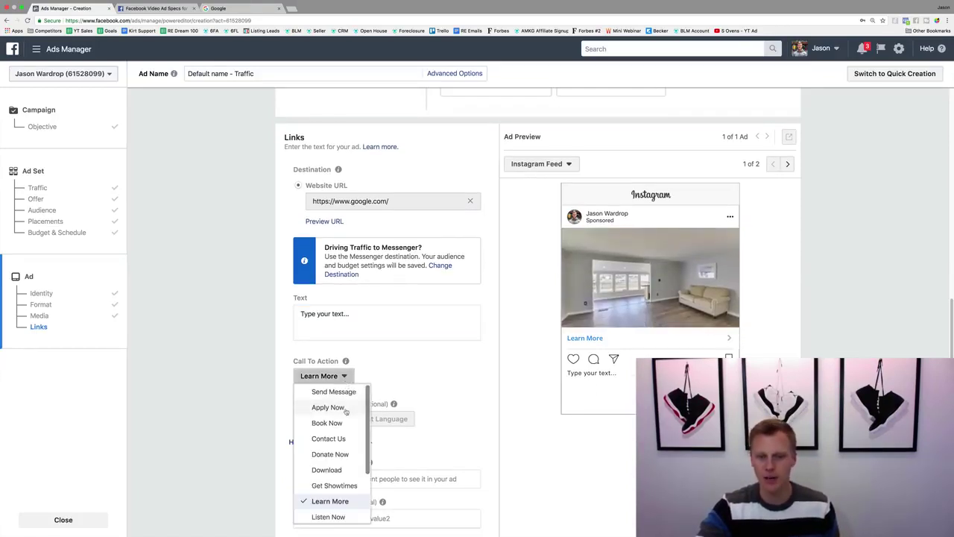
scroll(341, 469, down, 2)
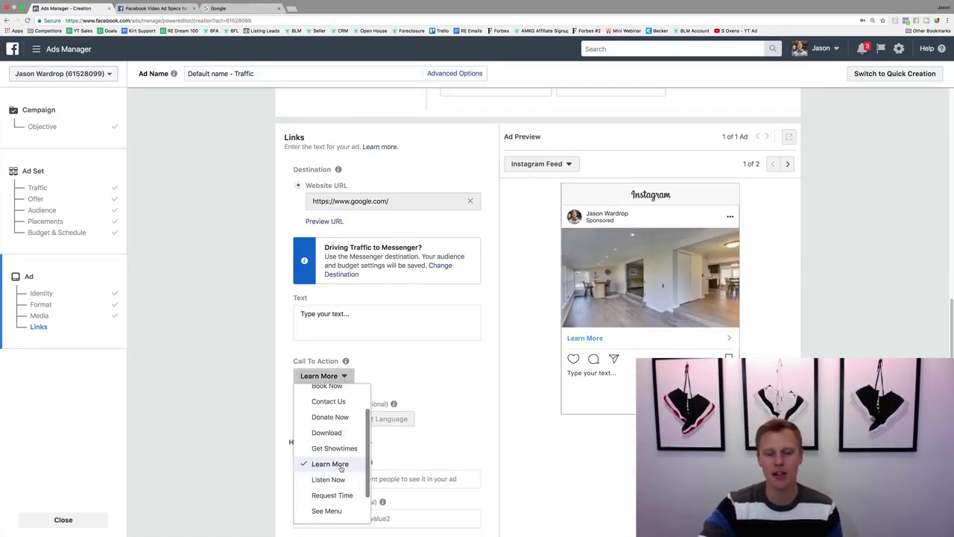
scroll(341, 468, up, 1)
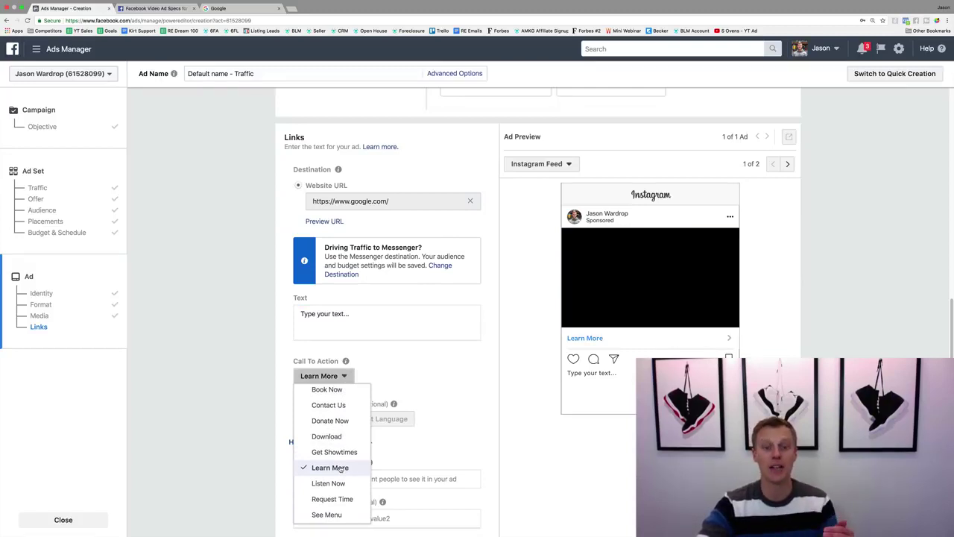
click(341, 469)
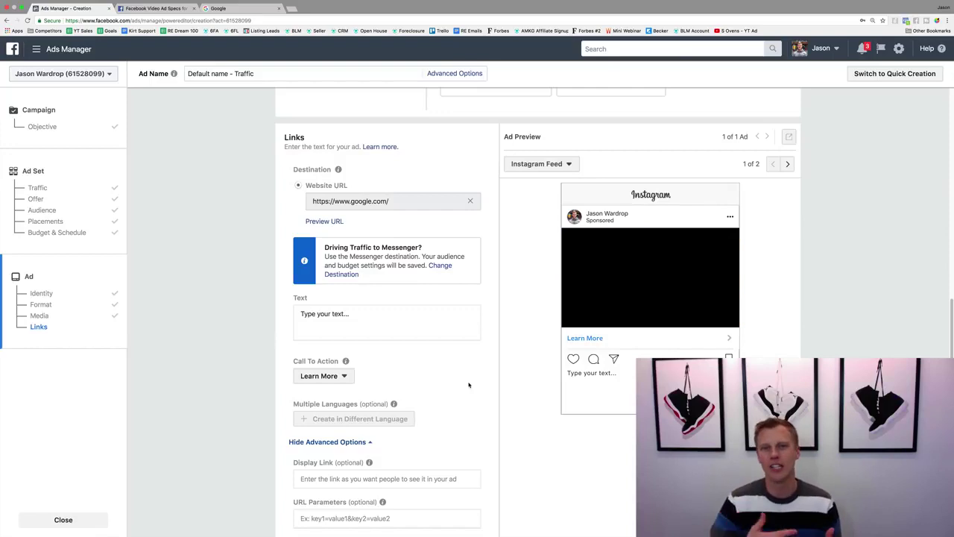
scroll(488, 373, down, 3)
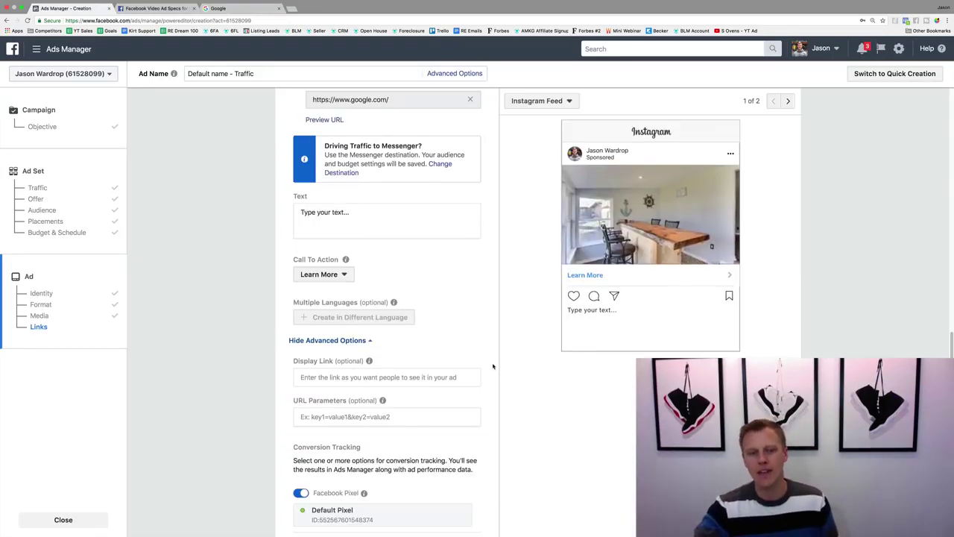
scroll(493, 366, down, 3)
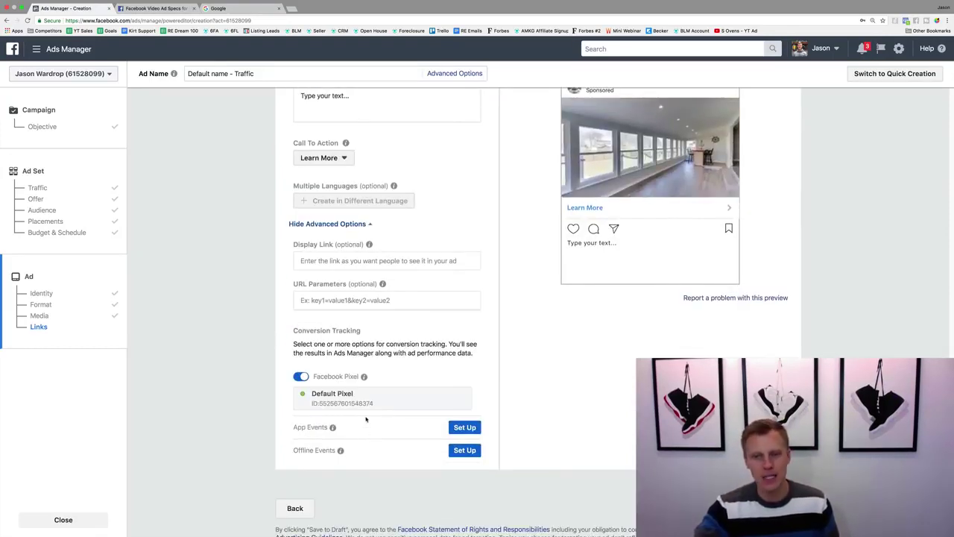
scroll(530, 443, up, 4)
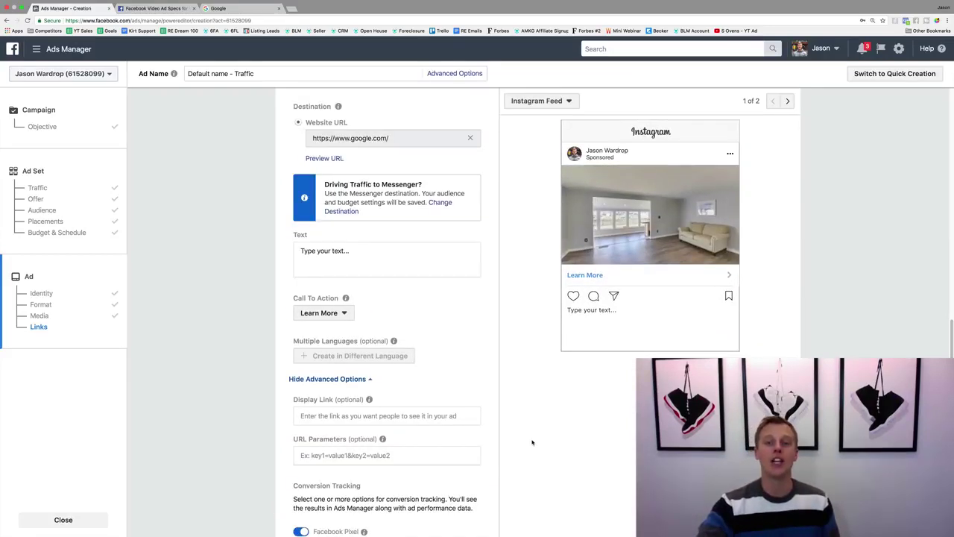
scroll(533, 442, up, 3)
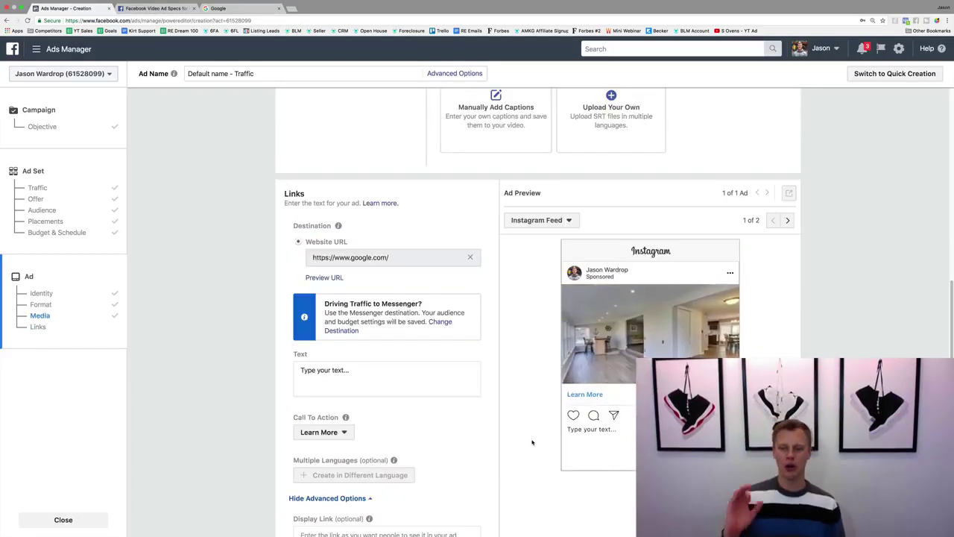